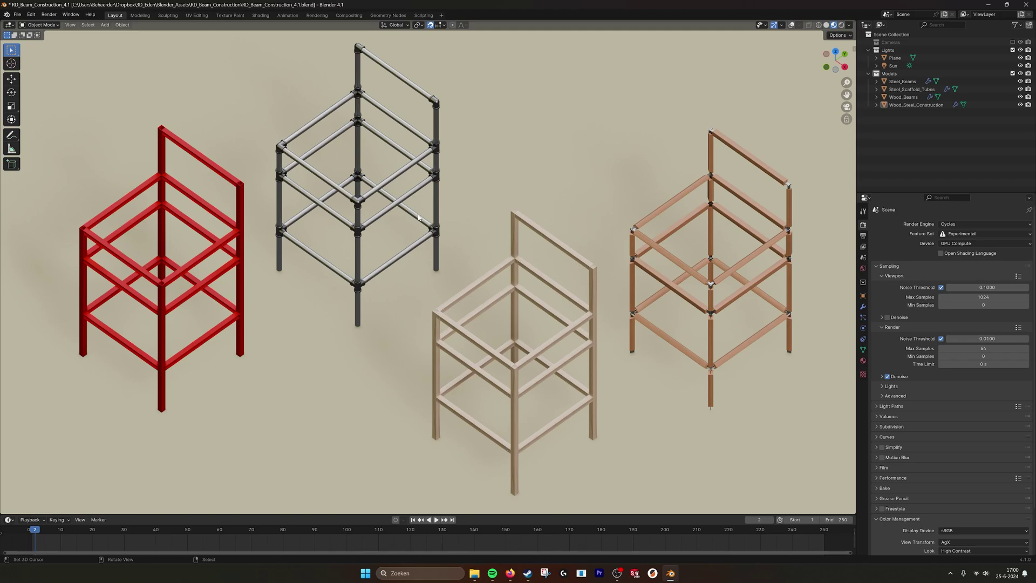
Examine the four chair-shaped beam constructions from several angles and distances.
{"action": "middle_click_drag", "start_coordinate": [323, 237], "coordinate": [492, 238], "text": "shift"}
{"action": "scroll", "coordinate": [497, 235], "scroll_direction": "up", "scroll_amount": 1}
{"action": "scroll", "coordinate": [432, 241], "scroll_direction": "up", "scroll_amount": 5}
{"action": "middle_click_drag", "start_coordinate": [324, 244], "coordinate": [442, 242], "text": "shift"}
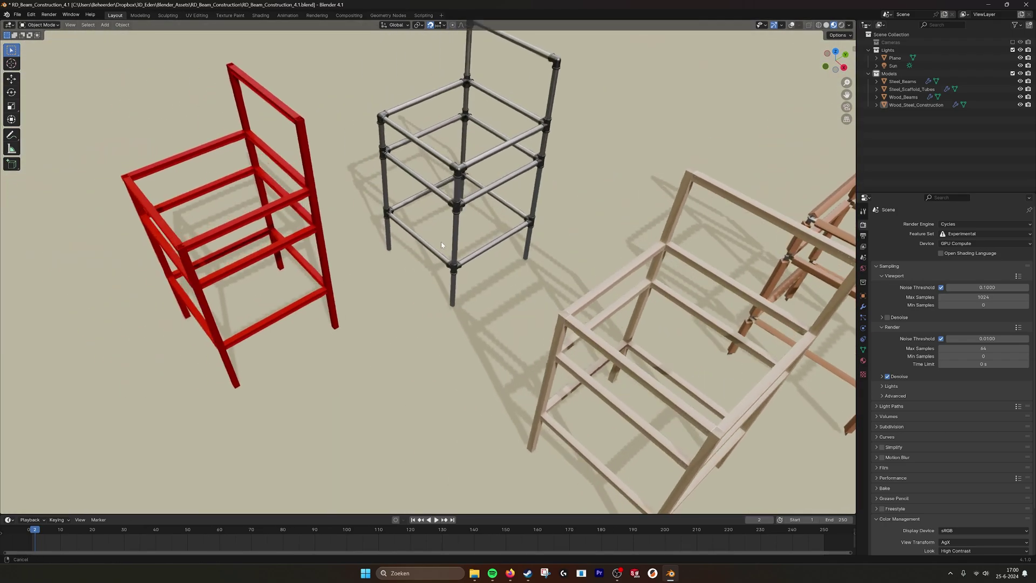
{"action": "scroll", "coordinate": [440, 241], "scroll_direction": "down", "scroll_amount": 1}
{"action": "right_click", "coordinate": [327, 207]}
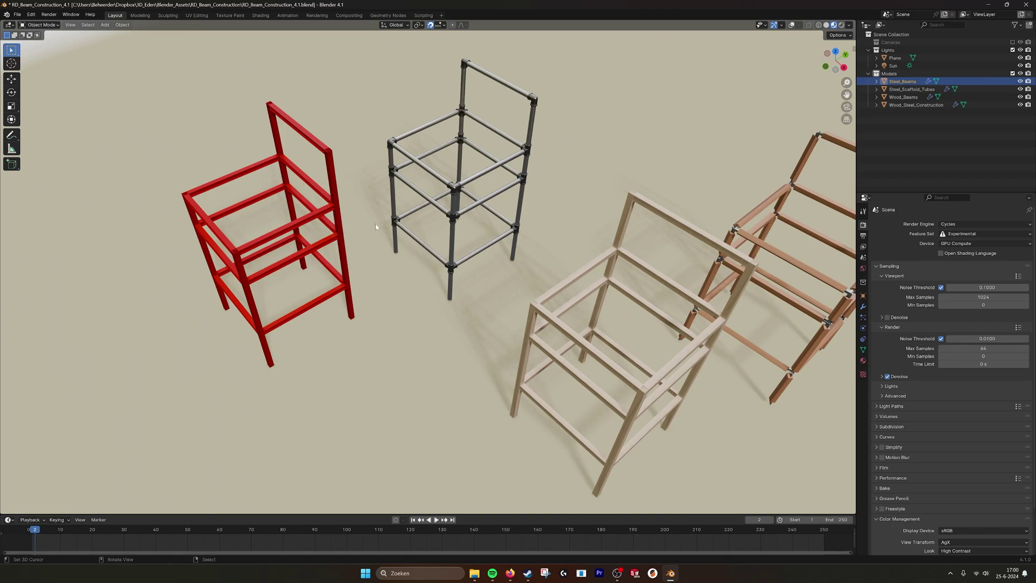
{"action": "middle_click_drag", "start_coordinate": [376, 227], "coordinate": [337, 233]}
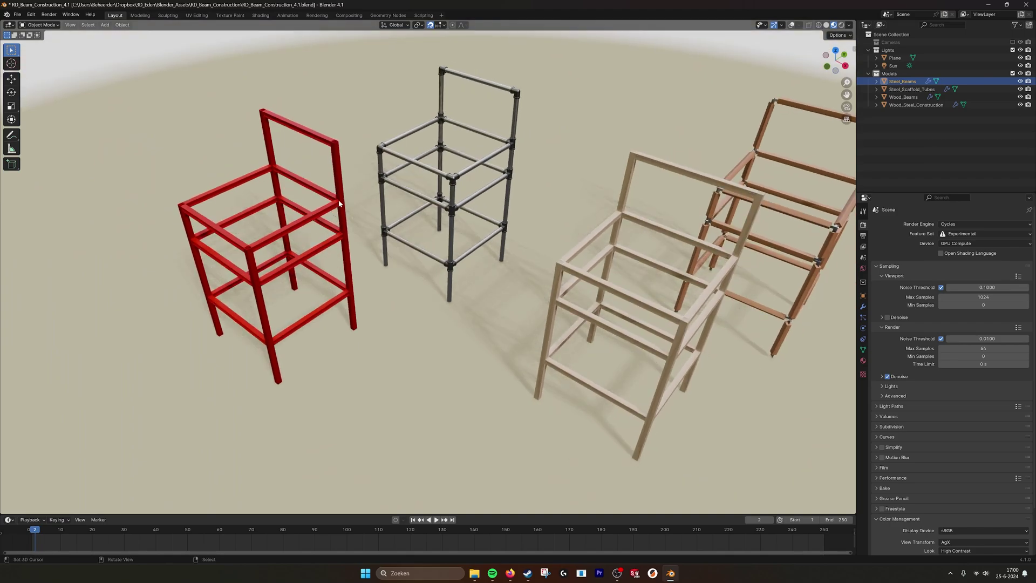
{"action": "middle_click_drag", "start_coordinate": [626, 268], "coordinate": [488, 139]}
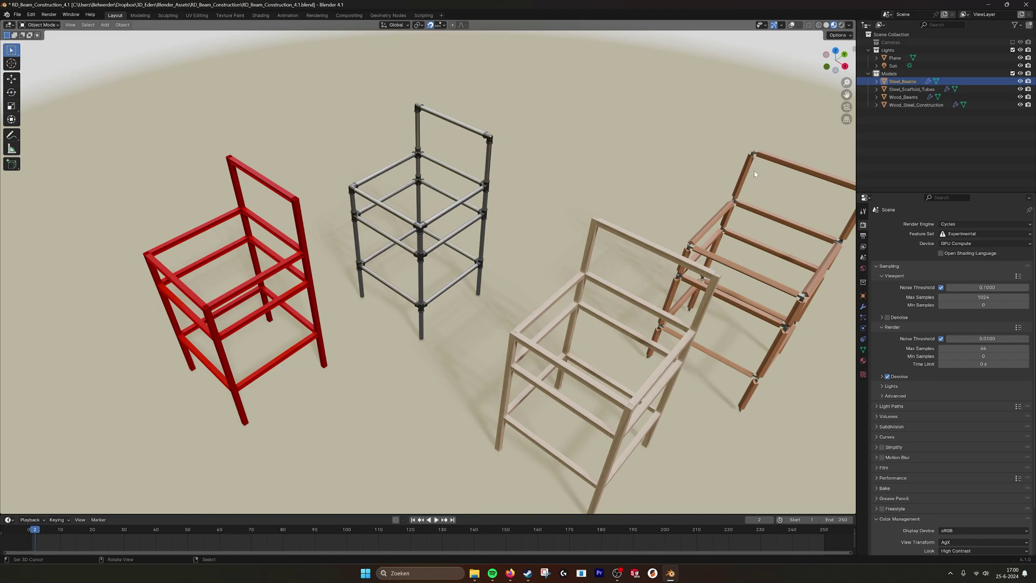
{"action": "middle_click_drag", "start_coordinate": [753, 171], "coordinate": [528, 242]}
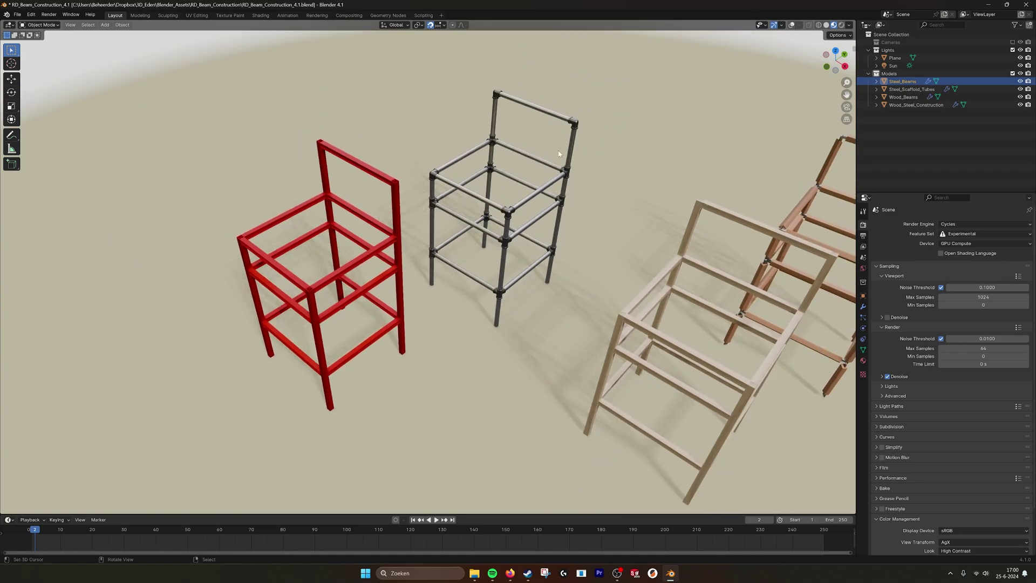
{"action": "middle_click_drag", "start_coordinate": [658, 176], "coordinate": [757, 186]}
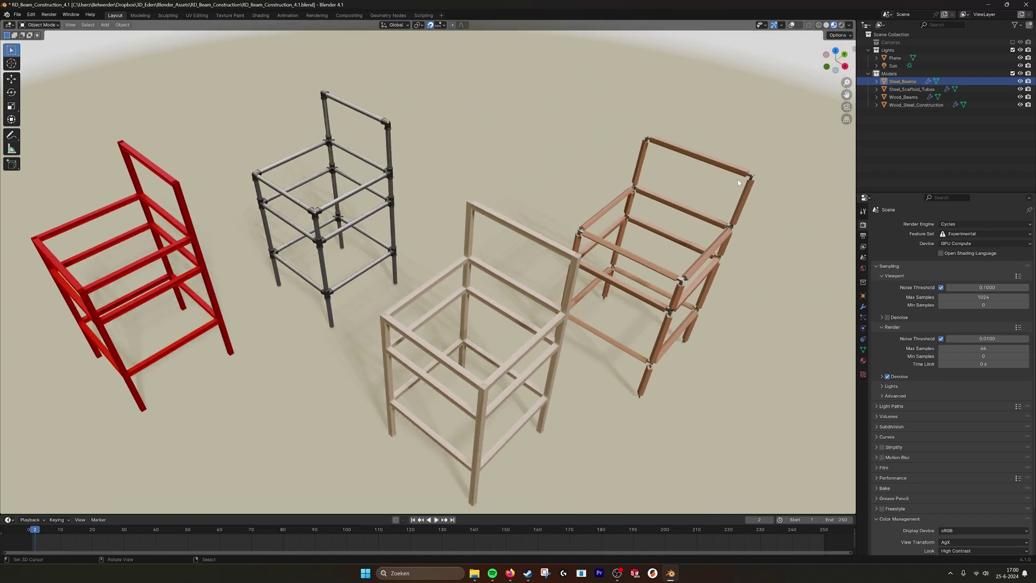
{"action": "middle_click_drag", "start_coordinate": [216, 238], "coordinate": [414, 241], "text": "shift"}
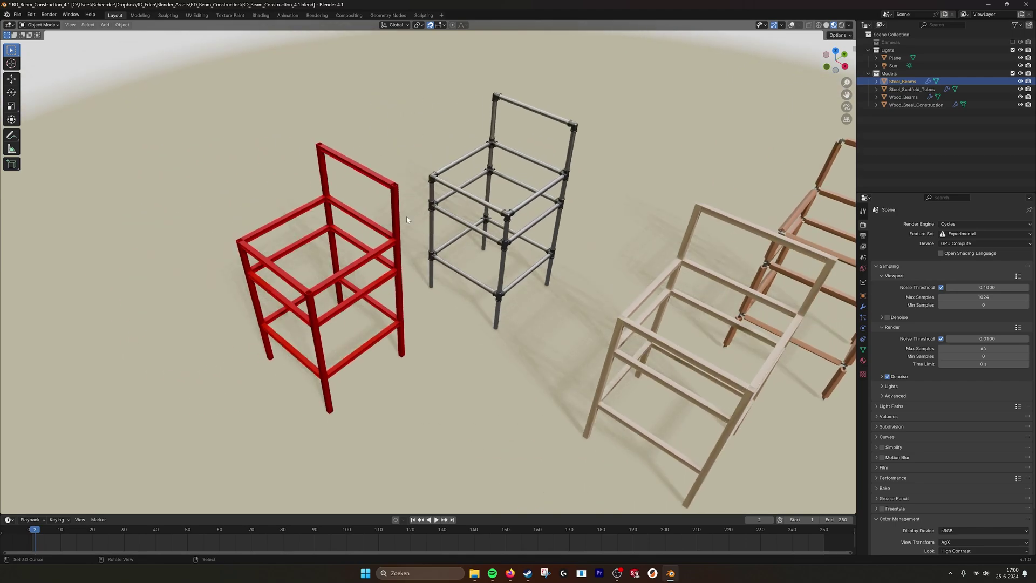
Turn on the viewport overlays and show the modifier settings of the red steel-beam chair.
{"action": "right_click", "coordinate": [358, 209]}
{"action": "middle_click_drag", "start_coordinate": [357, 208], "coordinate": [479, 232], "text": "shift"}
{"action": "scroll", "coordinate": [479, 232], "scroll_direction": "up", "scroll_amount": 5}
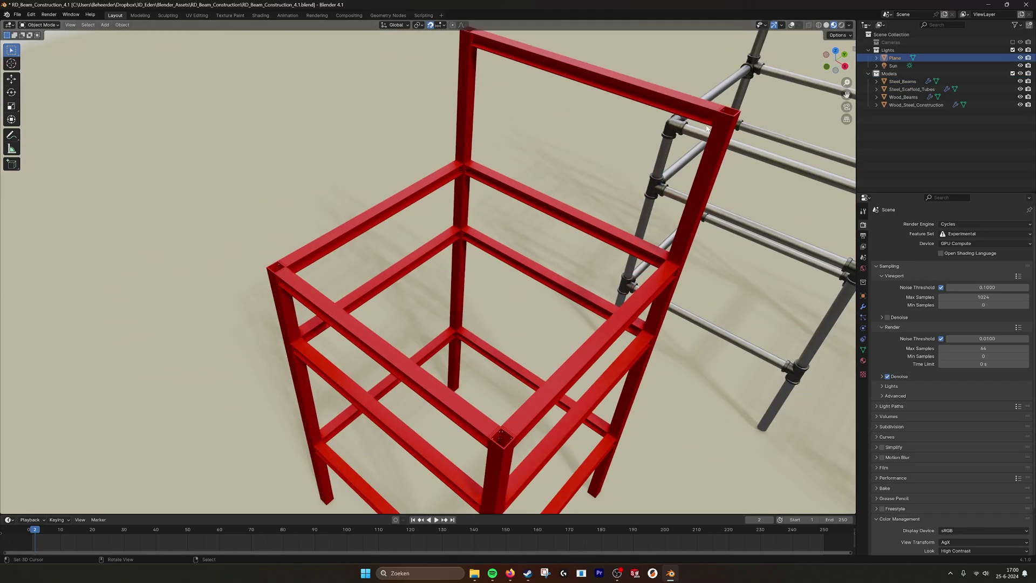
{"action": "left_click", "coordinate": [792, 27]}
{"action": "middle_click_drag", "start_coordinate": [664, 210], "coordinate": [650, 211]}
{"action": "right_click", "coordinate": [688, 128]}
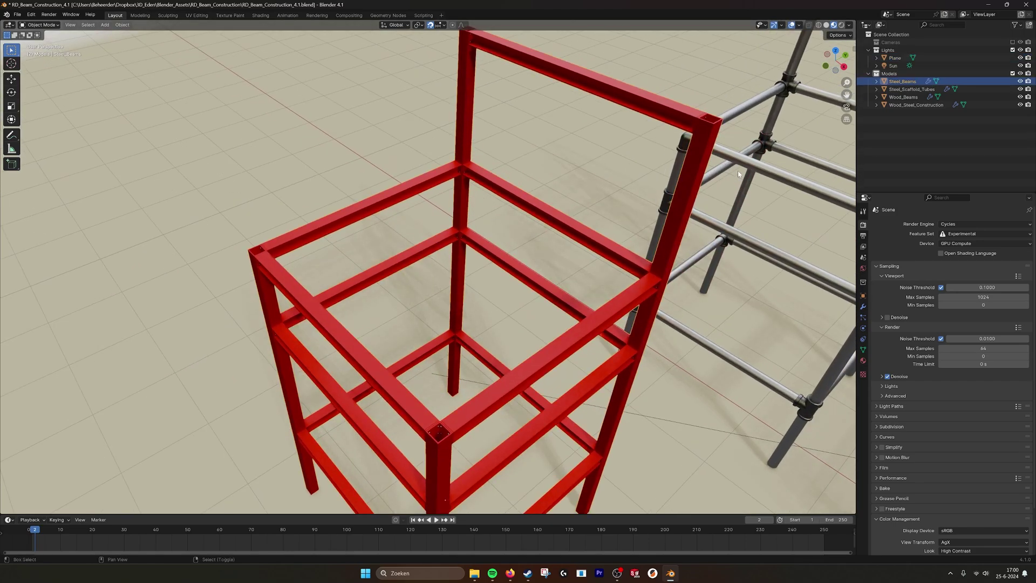
{"action": "middle_click_drag", "start_coordinate": [728, 145], "coordinate": [650, 175], "text": "shift"}
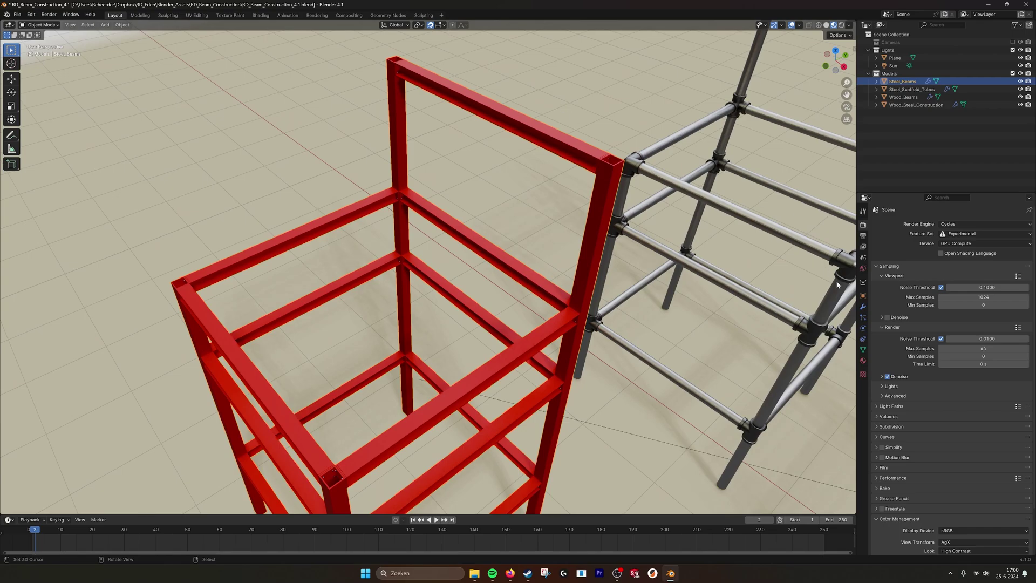
{"action": "left_click", "coordinate": [863, 307]}
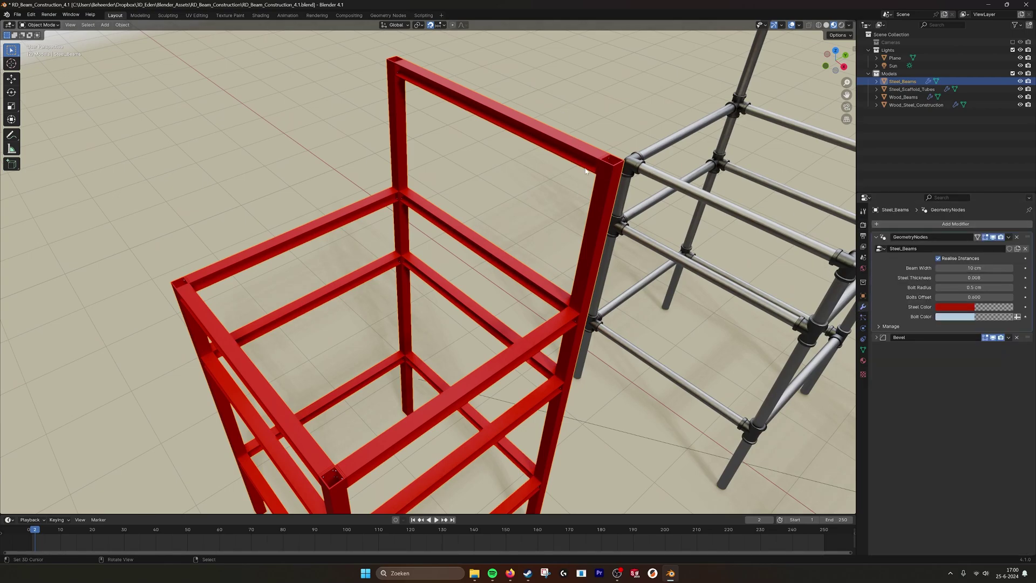
Examine the red chair's bolted corner joint alongside its beam width, steel thickness, bolt and color parameters.
{"action": "scroll", "coordinate": [583, 181], "scroll_direction": "down", "scroll_amount": 2}
{"action": "scroll", "coordinate": [471, 299], "scroll_direction": "up", "scroll_amount": 3}
{"action": "middle_click_drag", "start_coordinate": [452, 322], "coordinate": [500, 212], "text": "shift"}
{"action": "scroll", "coordinate": [491, 278], "scroll_direction": "up", "scroll_amount": 2}
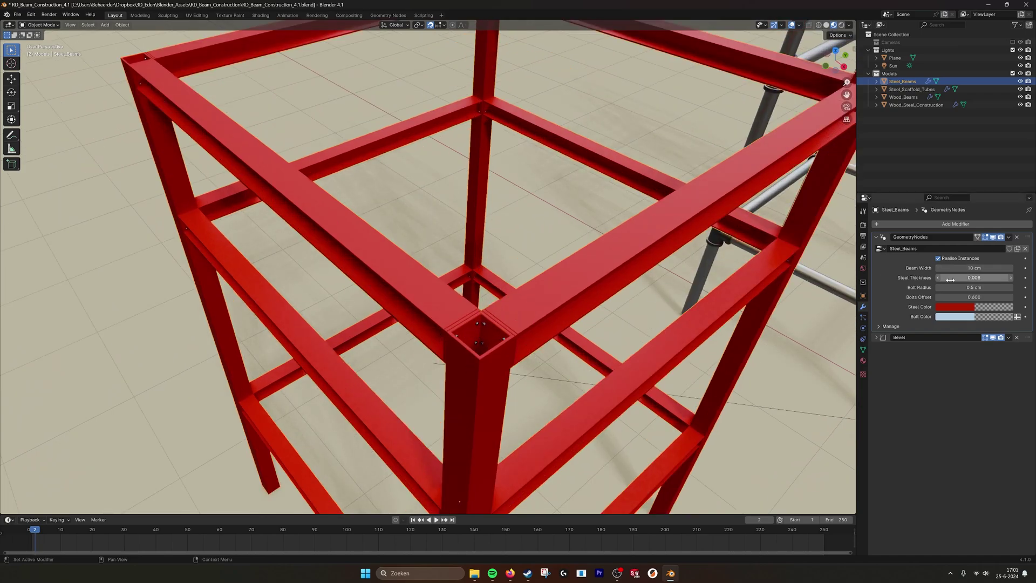
{"action": "left_click_drag", "start_coordinate": [969, 268], "coordinate": [972, 297]}
{"action": "key", "text": "ctrl+z"}
{"action": "right_click", "coordinate": [972, 297]}
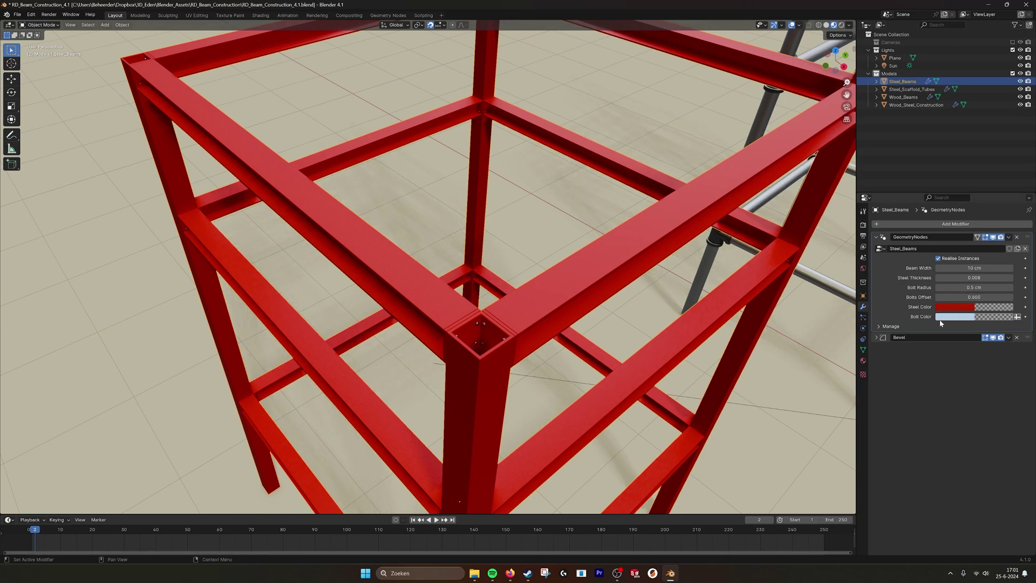
Preview the steel chair in Rendered shading and return to Material Preview.
{"action": "scroll", "coordinate": [624, 282], "scroll_direction": "down", "scroll_amount": 2}
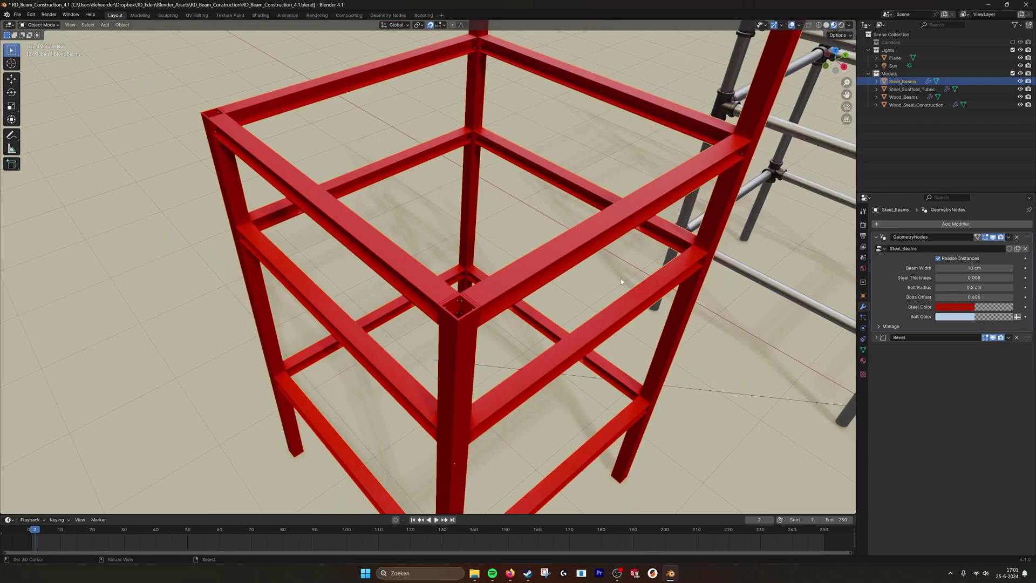
{"action": "middle_click_drag", "start_coordinate": [671, 189], "coordinate": [648, 216], "text": "shift"}
{"action": "left_click", "coordinate": [842, 26]}
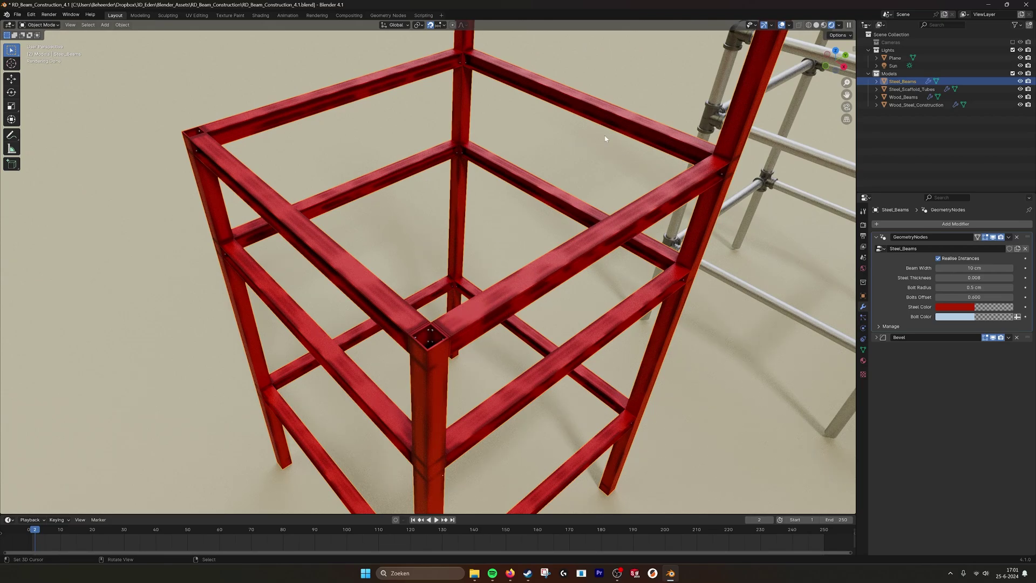
{"action": "left_click", "coordinate": [824, 25]}
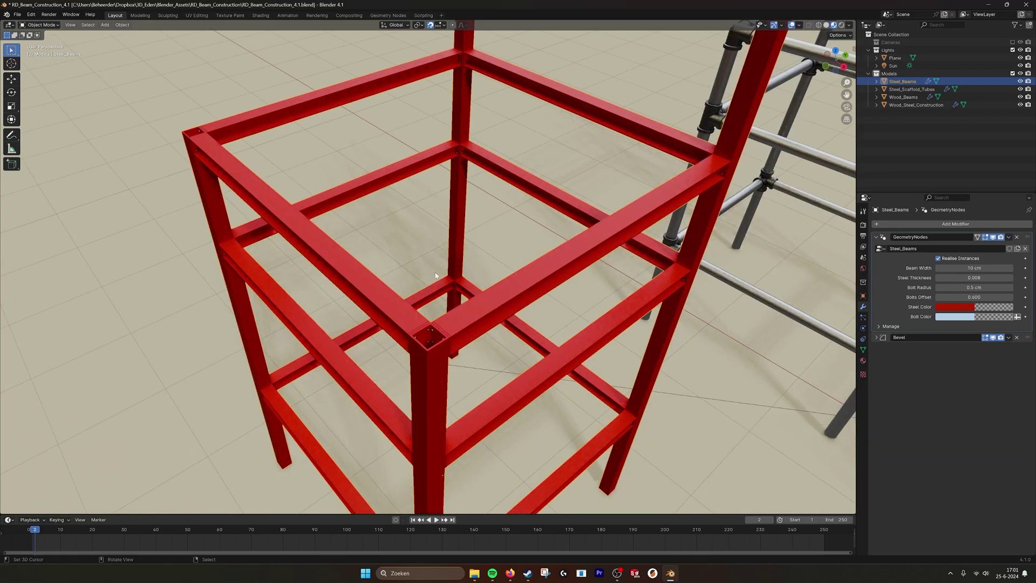
Enter Edit Mode on the steel chair and view it in Solid shading with X-ray.
{"action": "scroll", "coordinate": [432, 272], "scroll_direction": "down", "scroll_amount": 2}
{"action": "middle_click_drag", "start_coordinate": [434, 272], "coordinate": [518, 255]}
{"action": "scroll", "coordinate": [501, 248], "scroll_direction": "down", "scroll_amount": 1}
{"action": "scroll", "coordinate": [524, 256], "scroll_direction": "down", "scroll_amount": 2}
{"action": "key", "text": "Tab"}
{"action": "scroll", "coordinate": [519, 256], "scroll_direction": "up", "scroll_amount": 1}
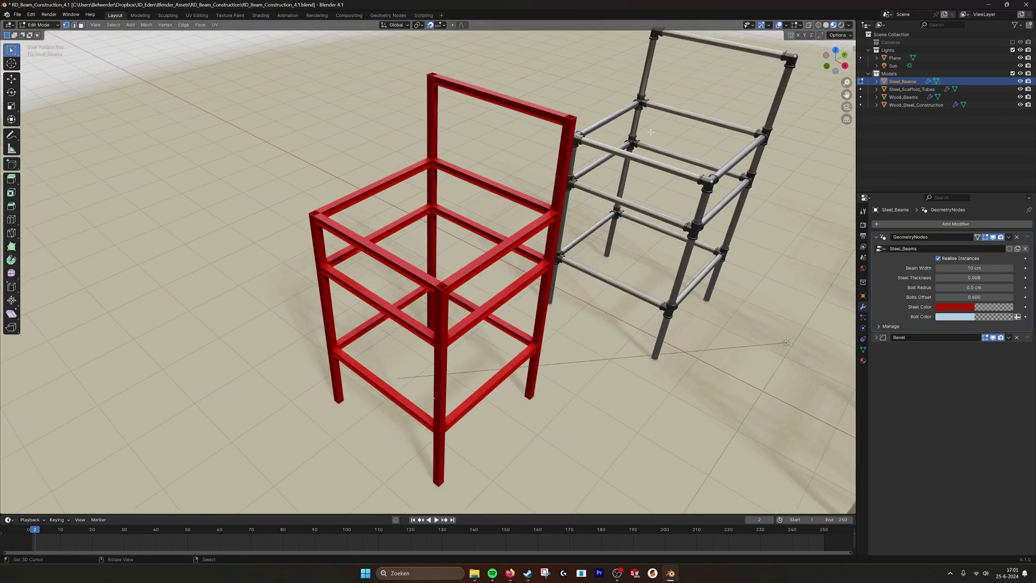
{"action": "left_click", "coordinate": [826, 25]}
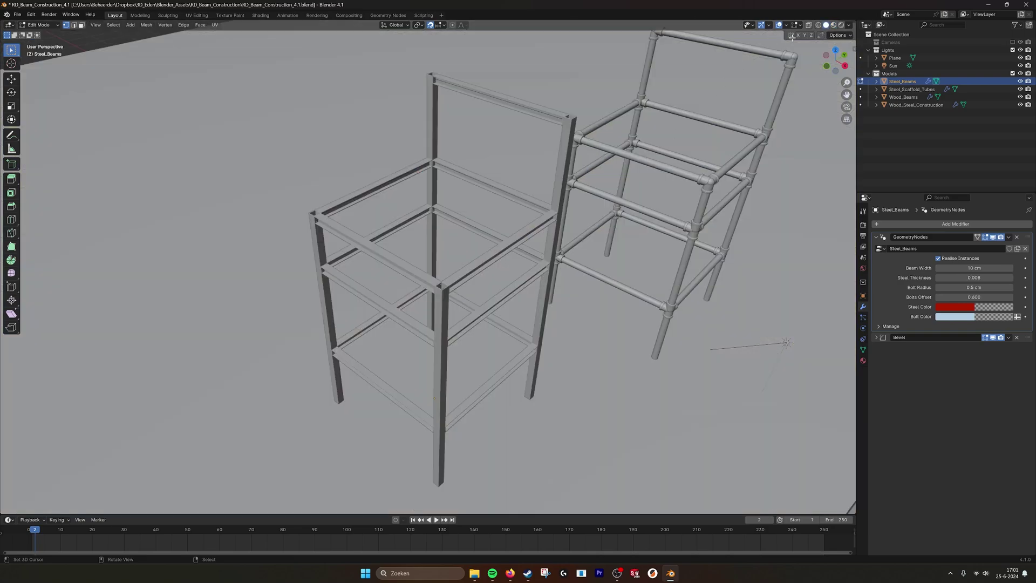
{"action": "left_click", "coordinate": [808, 25]}
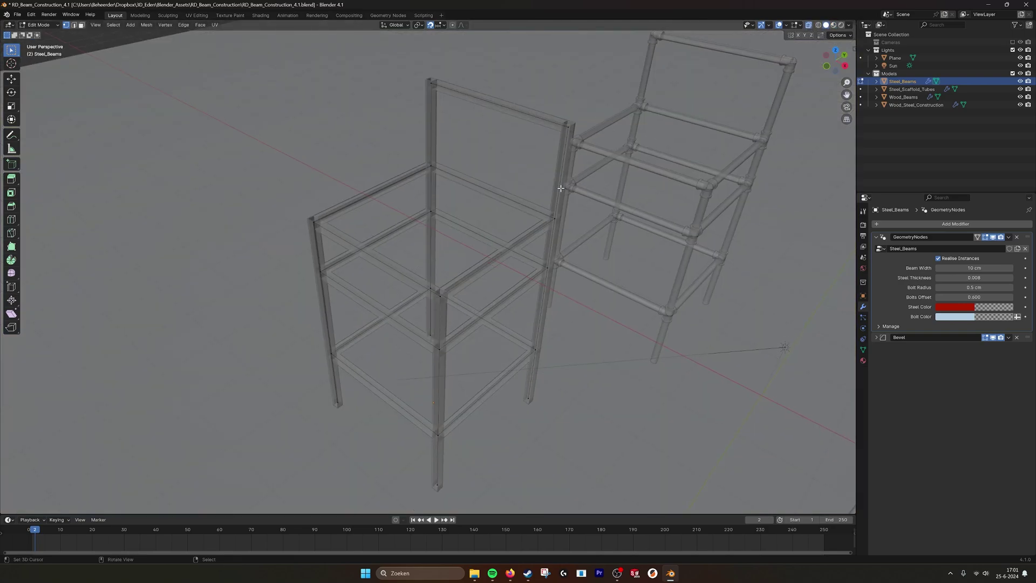
Leave Edit Mode and hide the GeometryNodes modifier in the viewport to inspect the chair's bare base mesh in wireframe.
{"action": "key", "text": "a"}
{"action": "key", "text": "z"}
{"action": "mouse_move", "coordinate": [521, 225]}
{"action": "middle_mouse_down"}
{"action": "mouse_move", "coordinate": [503, 225]}
{"action": "mouse_move", "coordinate": [527, 224]}
{"action": "mouse_move", "coordinate": [457, 371]}
{"action": "mouse_move", "coordinate": [453, 361]}
{"action": "middle_mouse_up"}
{"action": "key", "text": "Tab"}
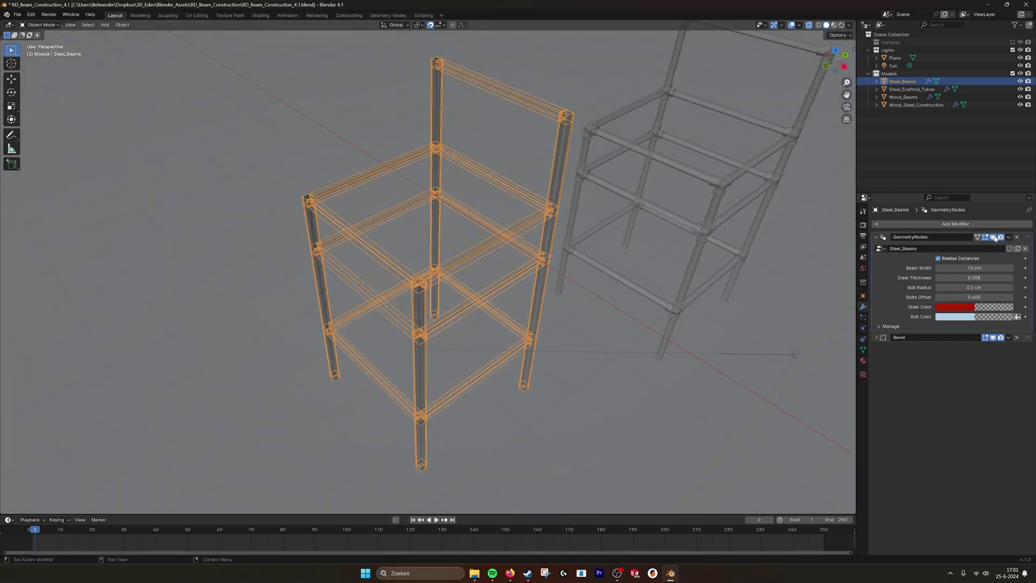
{"action": "left_click", "coordinate": [994, 237]}
{"action": "key", "text": "shift+z"}
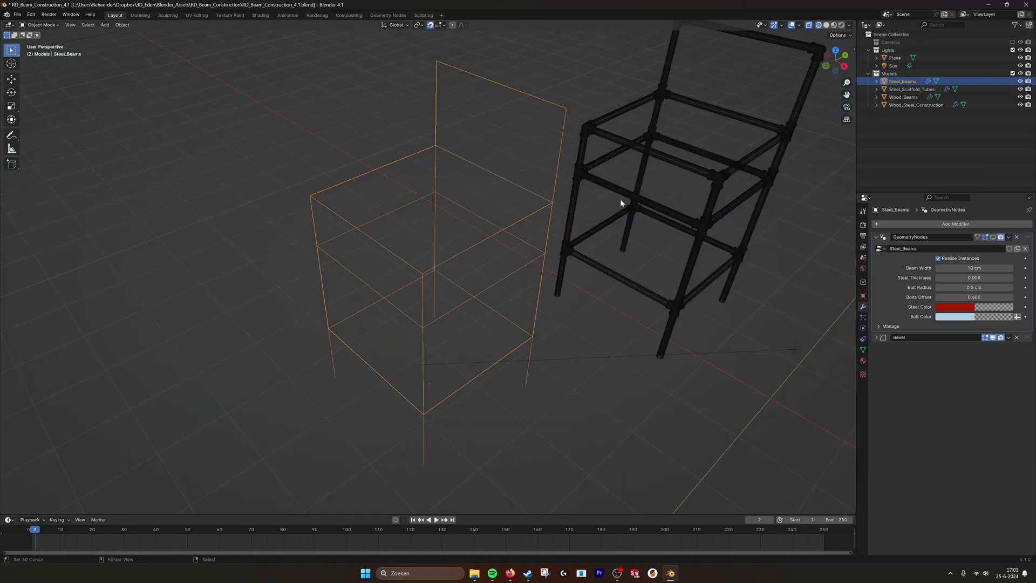
{"action": "middle_click_drag", "start_coordinate": [621, 202], "coordinate": [613, 202]}
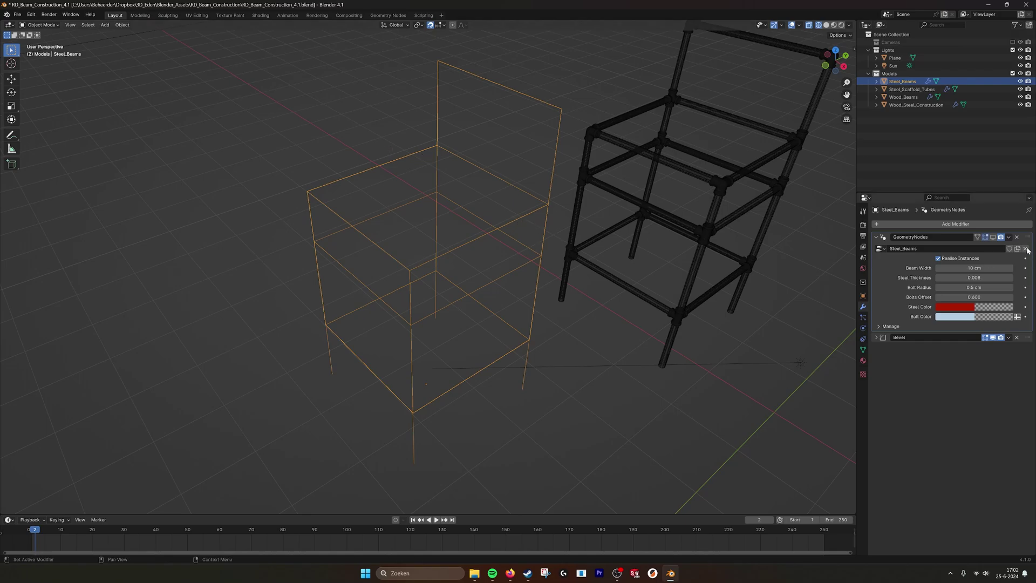
Show the GeometryNodes modifier in the viewport again and return to Material Preview shading.
{"action": "left_click", "coordinate": [994, 237]}
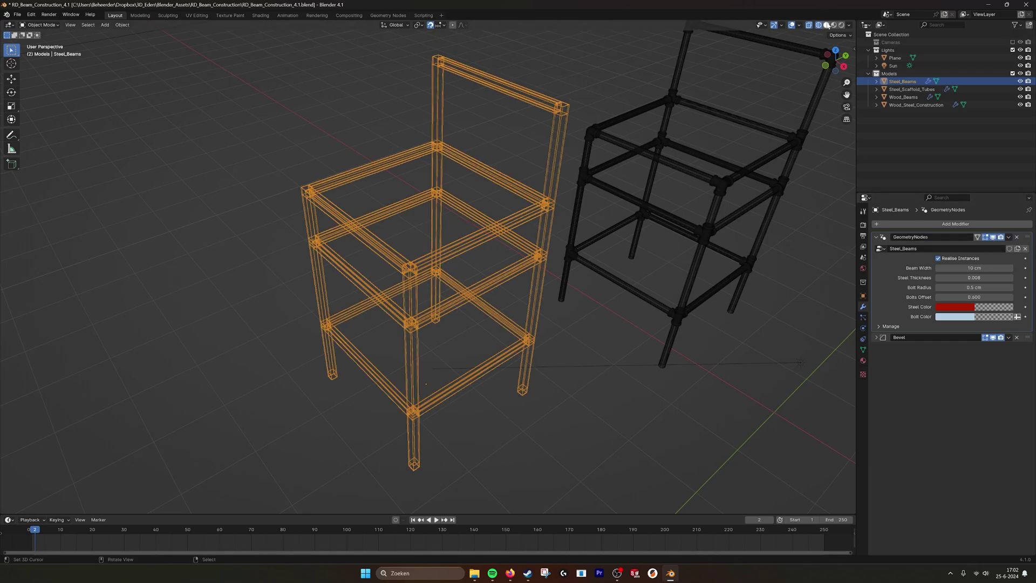
{"action": "left_click", "coordinate": [826, 25]}
{"action": "left_click", "coordinate": [834, 25]}
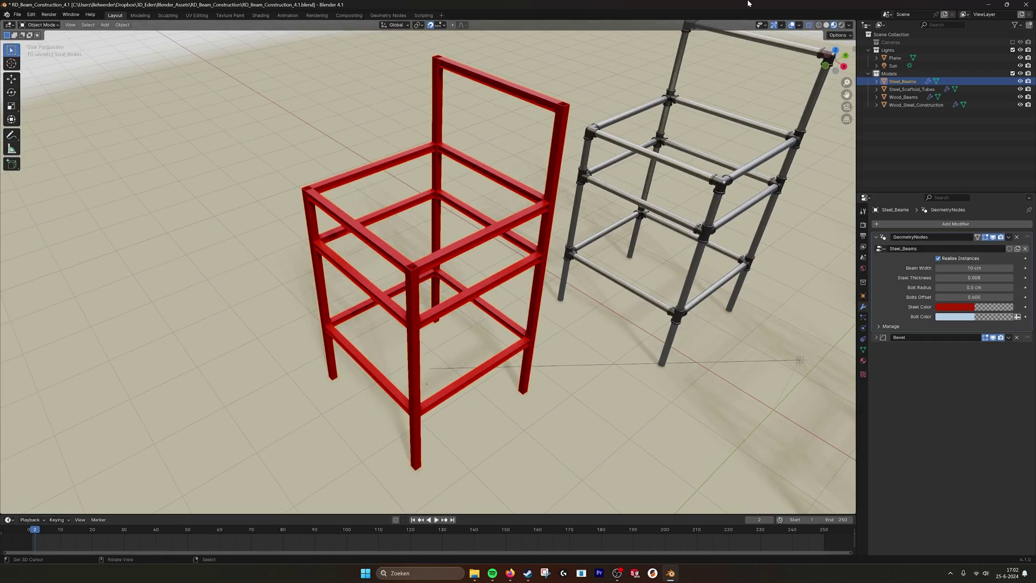
{"action": "left_click", "coordinate": [819, 25]}
{"action": "left_click", "coordinate": [833, 25]}
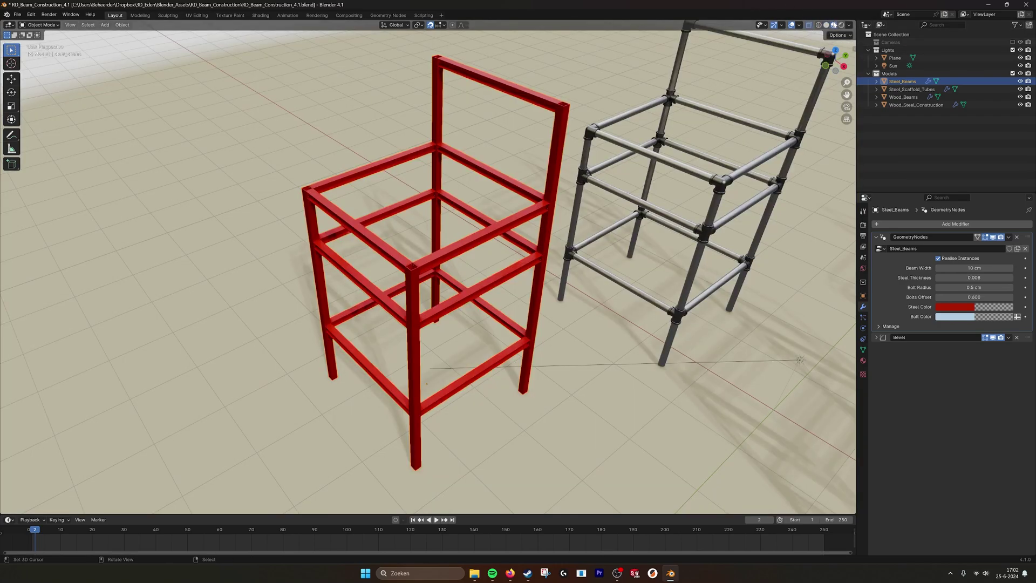
In Edit Mode with snapping off, extrude the chair's upper front face outward into a box-shaped extension.
{"action": "key", "text": "Tab"}
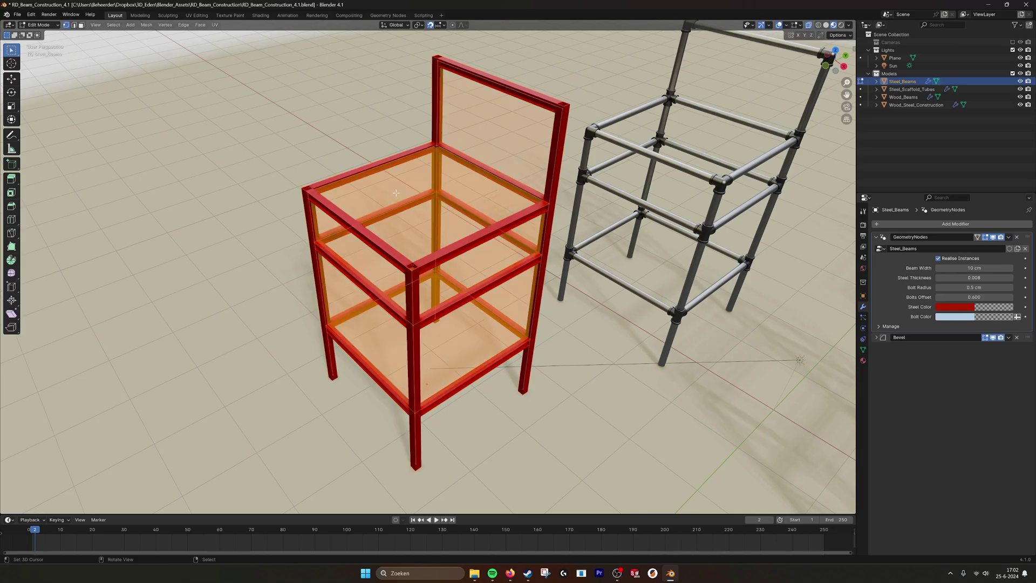
{"action": "key", "text": "3"}
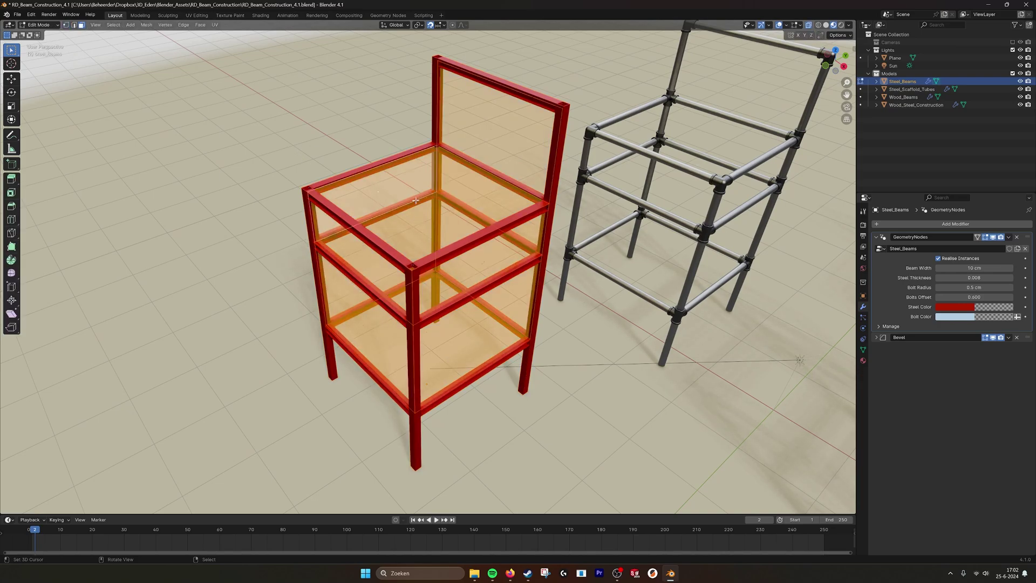
{"action": "right_click", "coordinate": [416, 200]}
{"action": "right_click", "coordinate": [350, 272]}
{"action": "middle_click_drag", "start_coordinate": [349, 272], "coordinate": [498, 189]}
{"action": "left_click", "coordinate": [431, 25]}
{"action": "key", "text": "g"}
{"action": "left_click", "coordinate": [356, 205]}
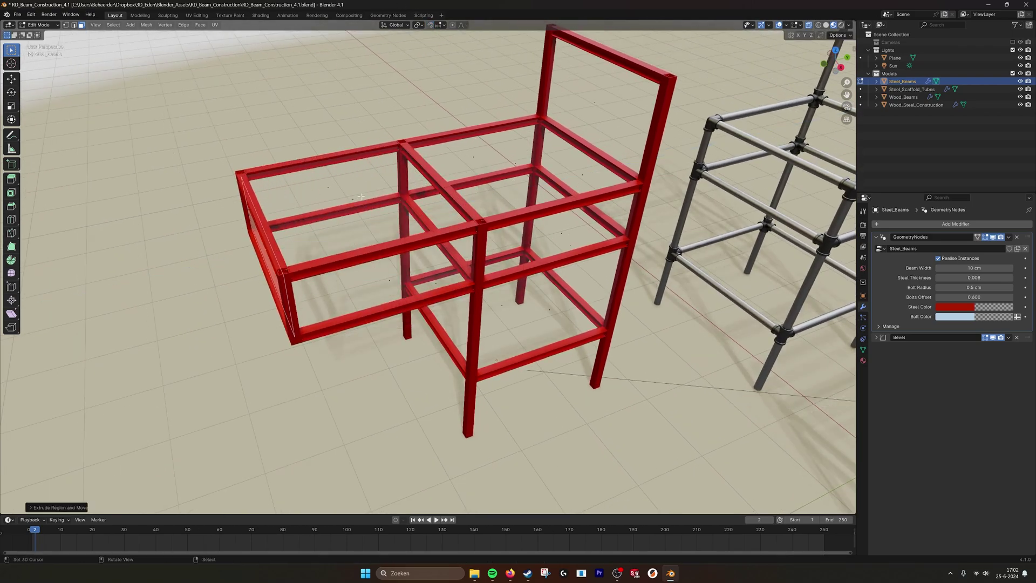
Extrude the top face of the new front extension upward to add another tier of beams.
{"action": "key", "text": "e"}
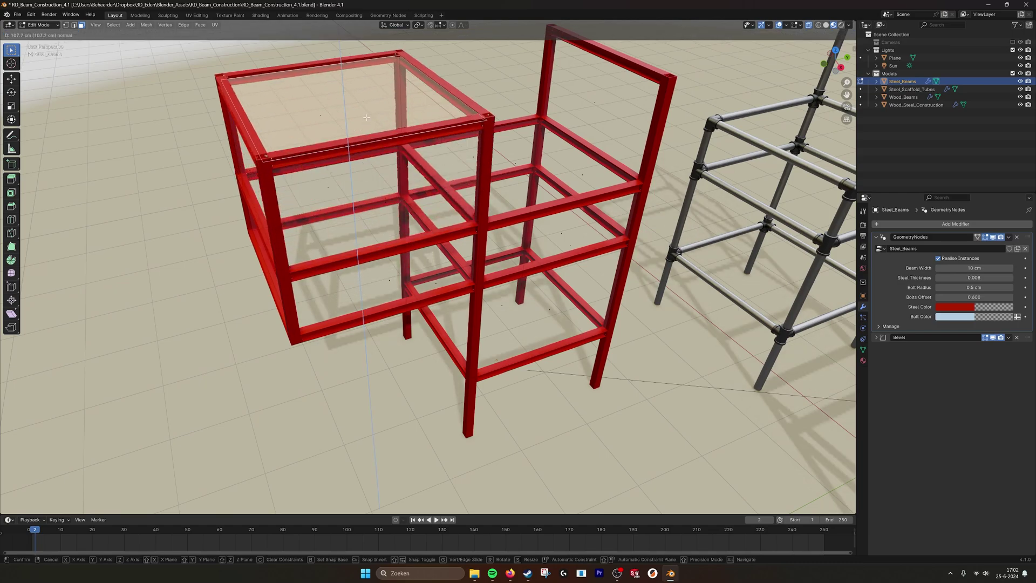
{"action": "left_click", "coordinate": [380, 153]}
{"action": "middle_click_drag", "start_coordinate": [380, 153], "coordinate": [442, 241]}
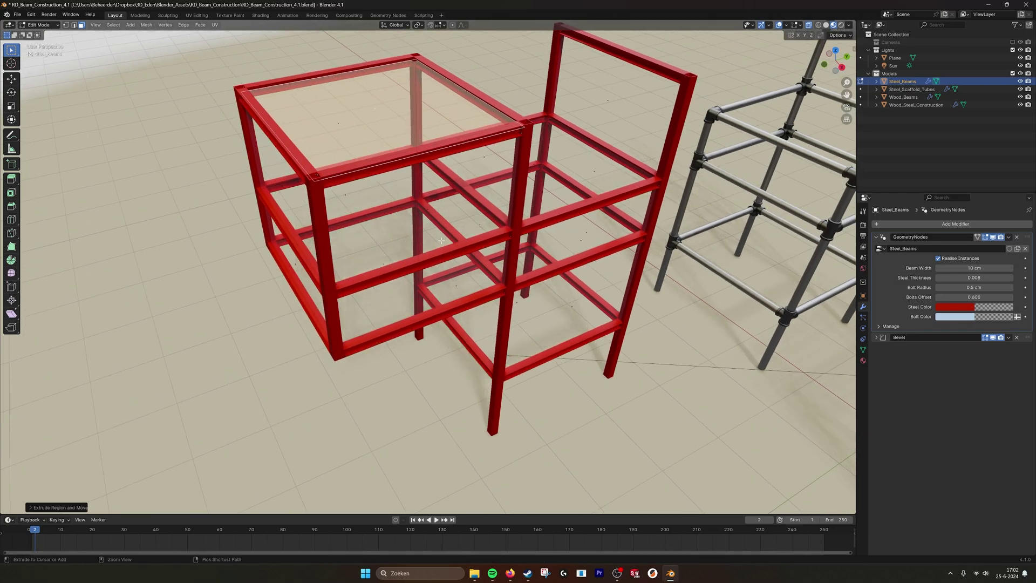
Add two evenly spaced loop cuts across the raised front extension to create intermediate beams.
{"action": "key", "text": "ctrl+r"}
{"action": "scroll", "coordinate": [413, 162], "scroll_direction": "up", "scroll_amount": 1}
{"action": "left_click", "coordinate": [410, 157]}
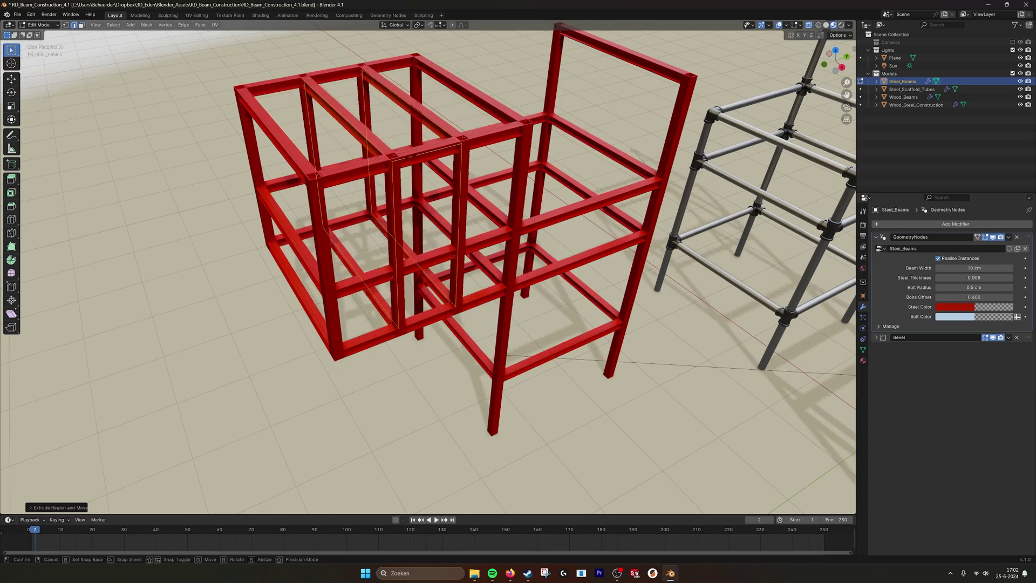
{"action": "middle_click_drag", "start_coordinate": [410, 156], "coordinate": [426, 172]}
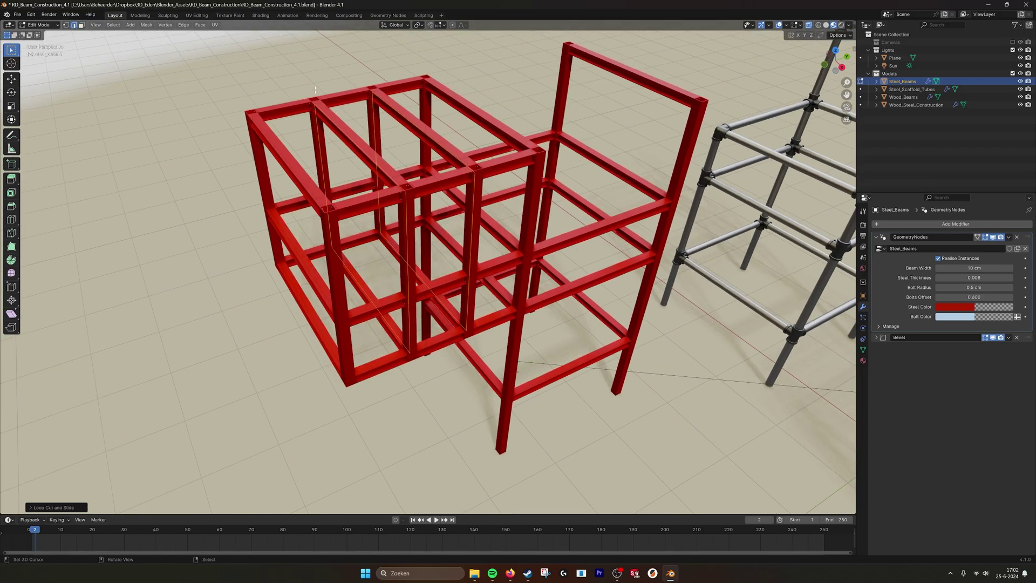
Extrude the top edge of the loop cut nearest the front upward along Z into a raised frame.
{"action": "right_click", "coordinate": [341, 124]}
{"action": "middle_click_drag", "start_coordinate": [443, 136], "coordinate": [446, 166], "text": "shift"}
{"action": "key", "text": "e"}
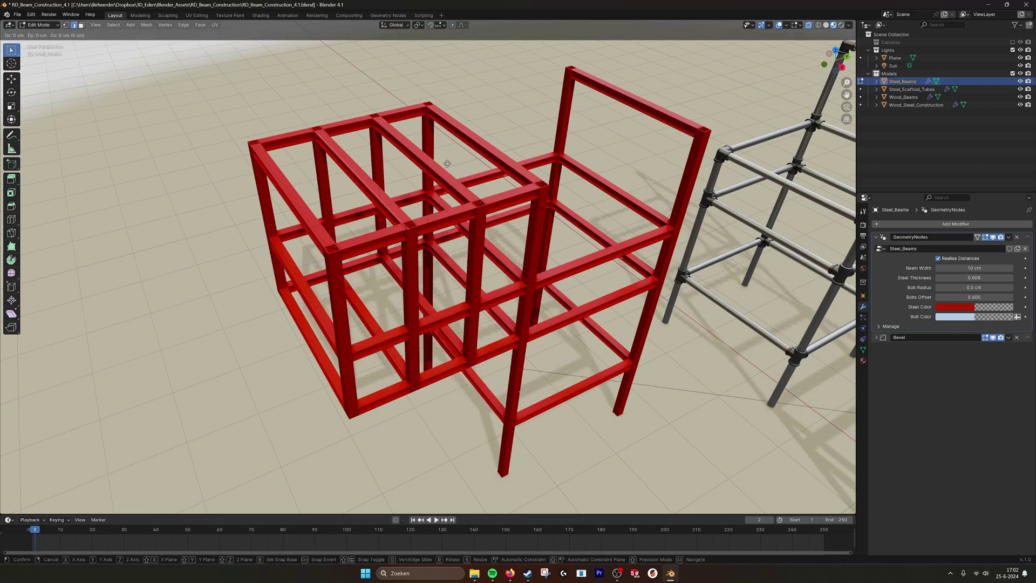
{"action": "key", "text": "z"}
{"action": "left_click", "coordinate": [435, 69]}
{"action": "middle_click_drag", "start_coordinate": [435, 69], "coordinate": [440, 80], "text": "shift"}
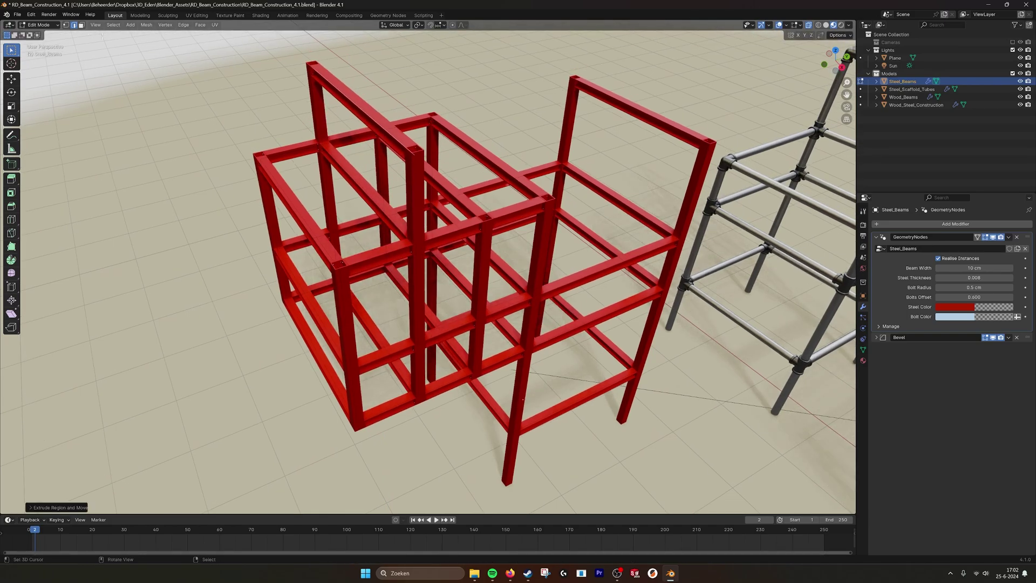
Extrude the top corner vertex of the raised frame straight up along Z as a single free-standing post.
{"action": "left_click", "coordinate": [66, 25]}
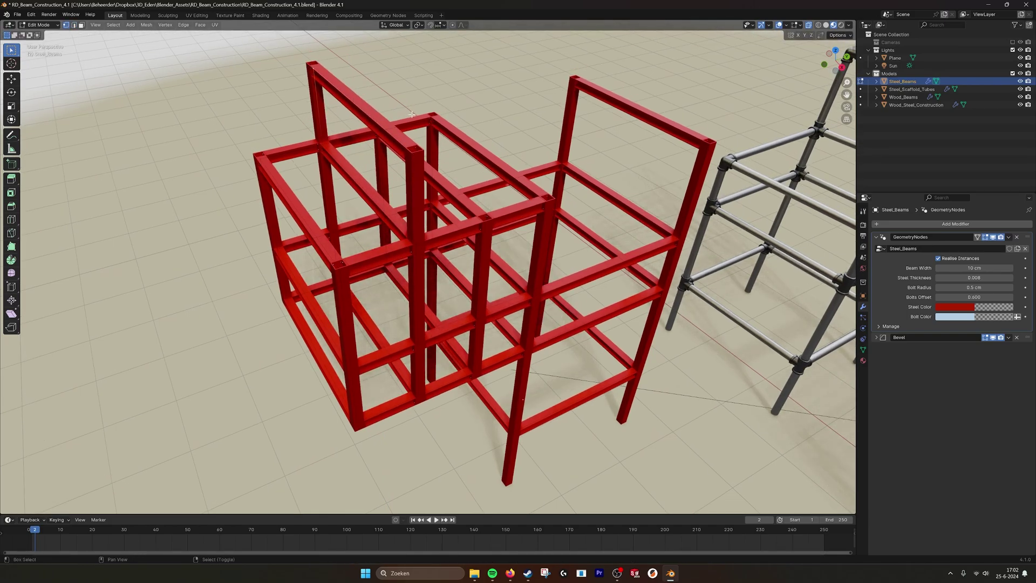
{"action": "middle_click_drag", "start_coordinate": [311, 66], "coordinate": [416, 86]}
{"action": "key", "text": "g"}
{"action": "key", "text": "z"}
{"action": "left_click", "coordinate": [420, 65]}
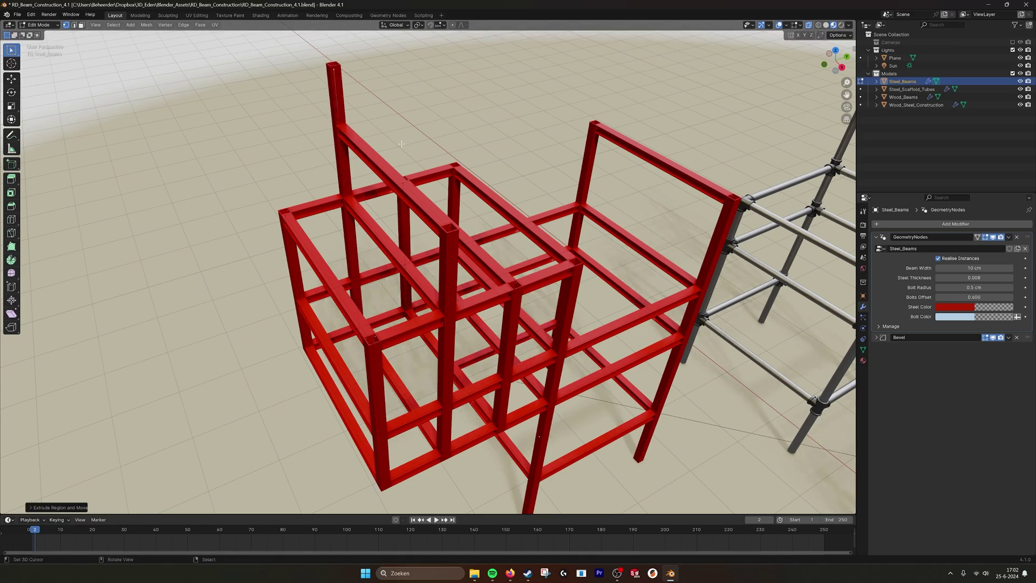
{"action": "mouse_move", "coordinate": [459, 227]}
{"action": "middle_mouse_down"}
{"action": "mouse_move", "coordinate": [472, 216]}
{"action": "mouse_move", "coordinate": [462, 224]}
{"action": "middle_mouse_up"}
{"action": "scroll", "coordinate": [472, 215], "scroll_direction": "down", "scroll_amount": 2}
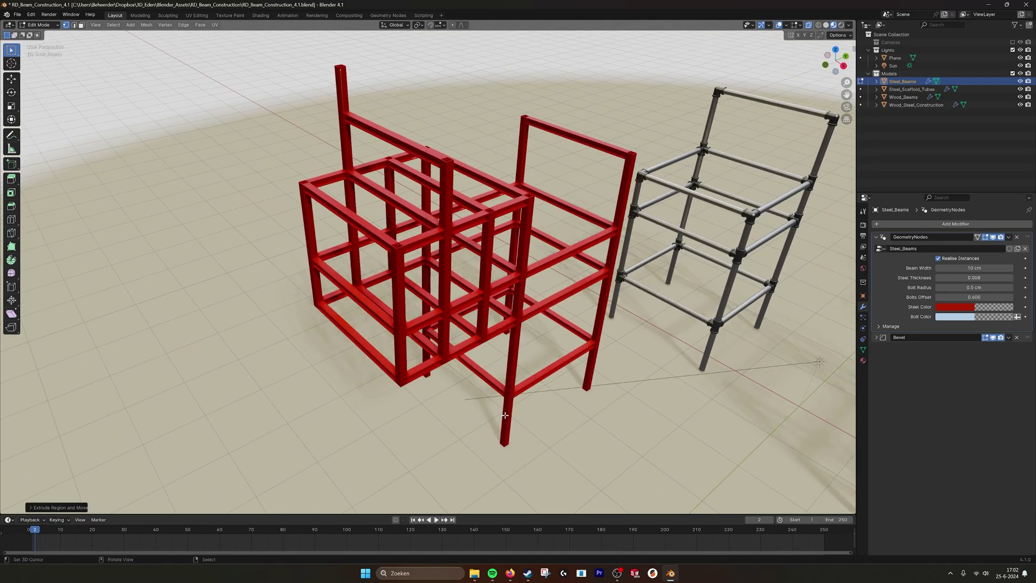
{"action": "middle_click_drag", "start_coordinate": [613, 336], "coordinate": [615, 373], "text": "shift"}
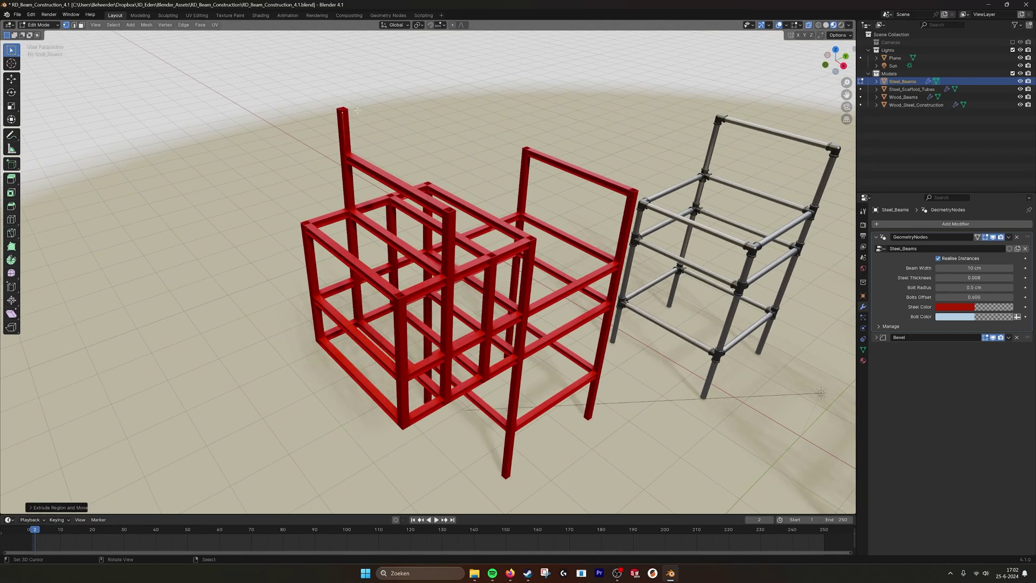
Undo the post, raised frame, loop cuts and front extrusions, back to the original steel chair with its upper front face selected.
{"action": "key", "text": "ctrl+z"}
{"action": "key", "text": "ctrl+z"}
{"action": "key", "text": "ctrl+z"}
{"action": "key", "text": "ctrl+z"}
{"action": "key", "text": "ctrl+z"}
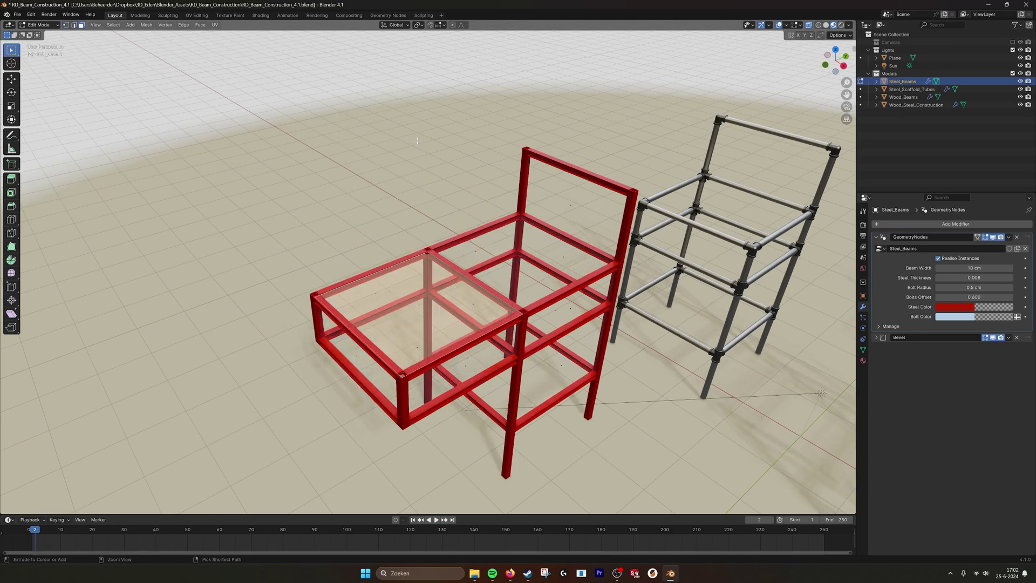
{"action": "key", "text": "ctrl+z"}
{"action": "key", "text": "ctrl+z"}
{"action": "middle_click_drag", "start_coordinate": [417, 140], "coordinate": [446, 214]}
{"action": "scroll", "coordinate": [446, 214], "scroll_direction": "up", "scroll_amount": 5}
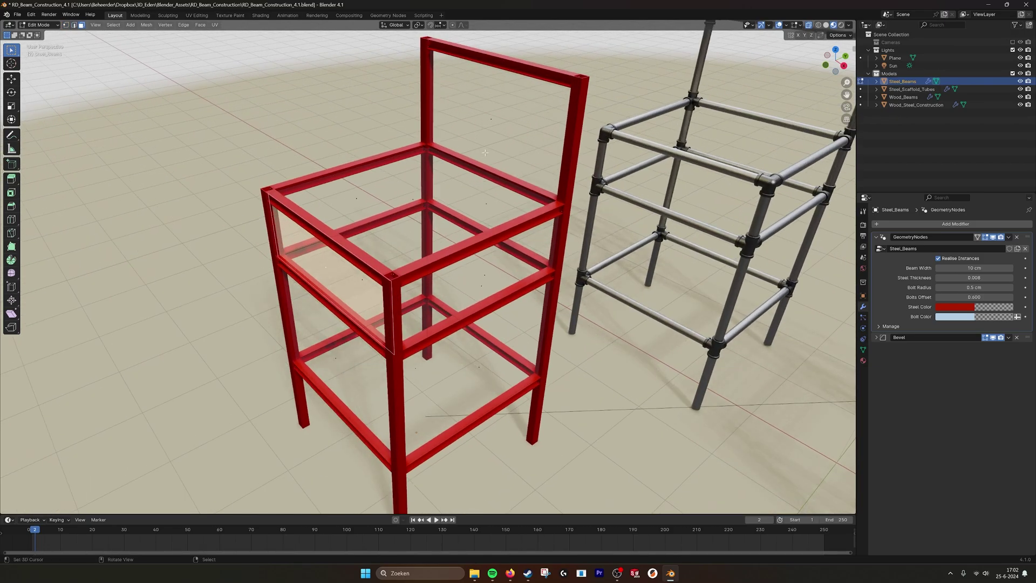
{"action": "middle_click_drag", "start_coordinate": [458, 198], "coordinate": [479, 182], "text": "shift"}
Try moving the upper front corner vertex of the seat frame freely outward in vertex selection mode.
{"action": "left_click", "coordinate": [74, 25]}
{"action": "left_click", "coordinate": [251, 215]}
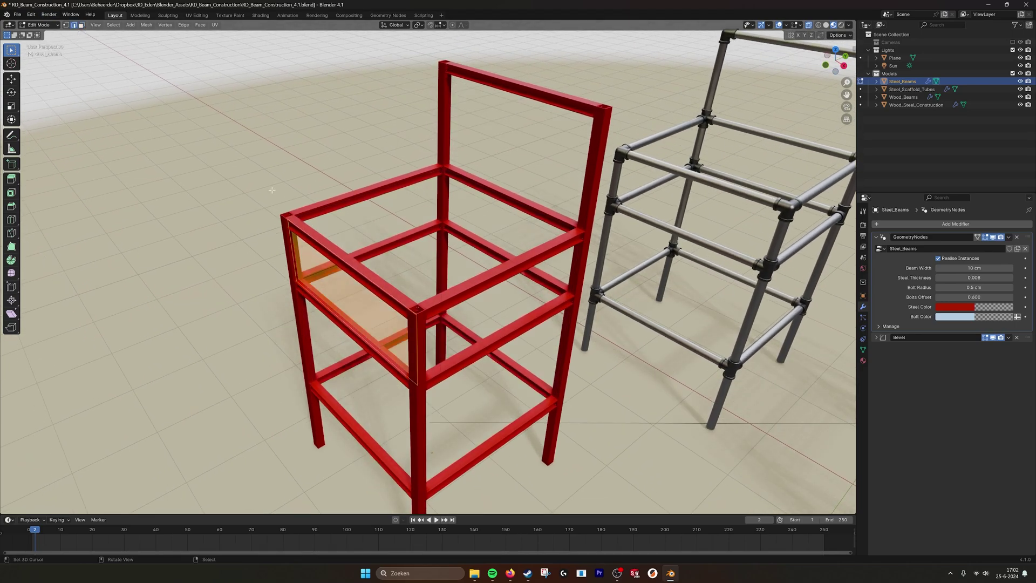
{"action": "left_click", "coordinate": [66, 25]}
{"action": "scroll", "coordinate": [452, 317], "scroll_direction": "up", "scroll_amount": 2}
{"action": "right_click", "coordinate": [247, 205]}
{"action": "scroll", "coordinate": [324, 244], "scroll_direction": "down", "scroll_amount": 1}
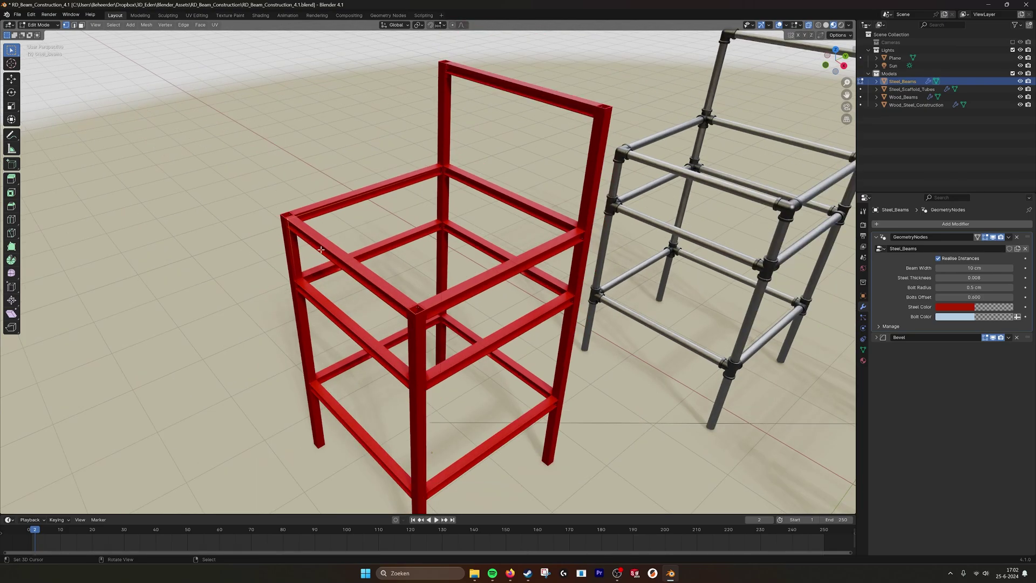
{"action": "middle_click_drag", "start_coordinate": [341, 255], "coordinate": [332, 247], "text": "shift"}
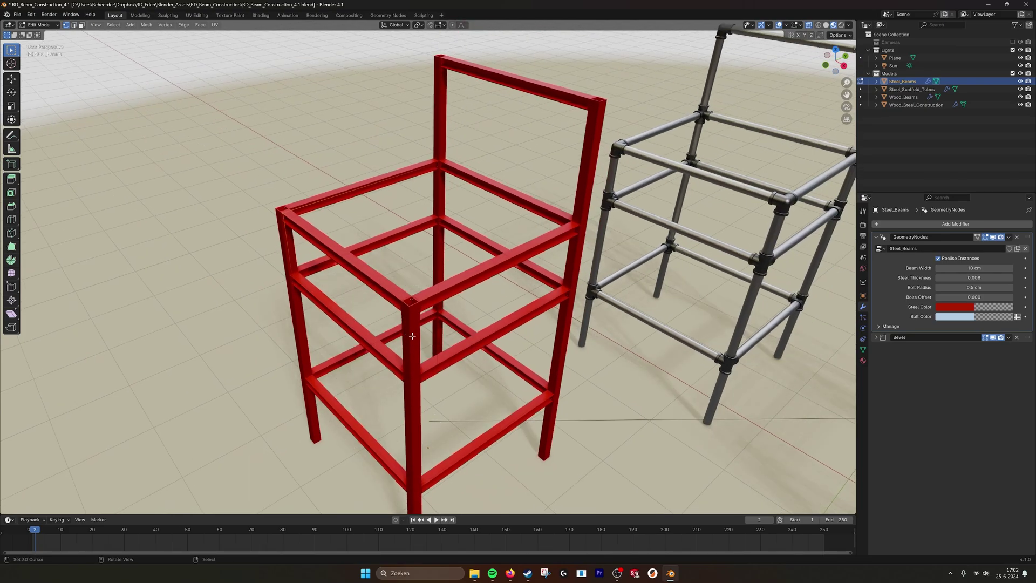
{"action": "middle_click_drag", "start_coordinate": [410, 295], "coordinate": [344, 241]}
{"action": "left_click", "coordinate": [300, 216]}
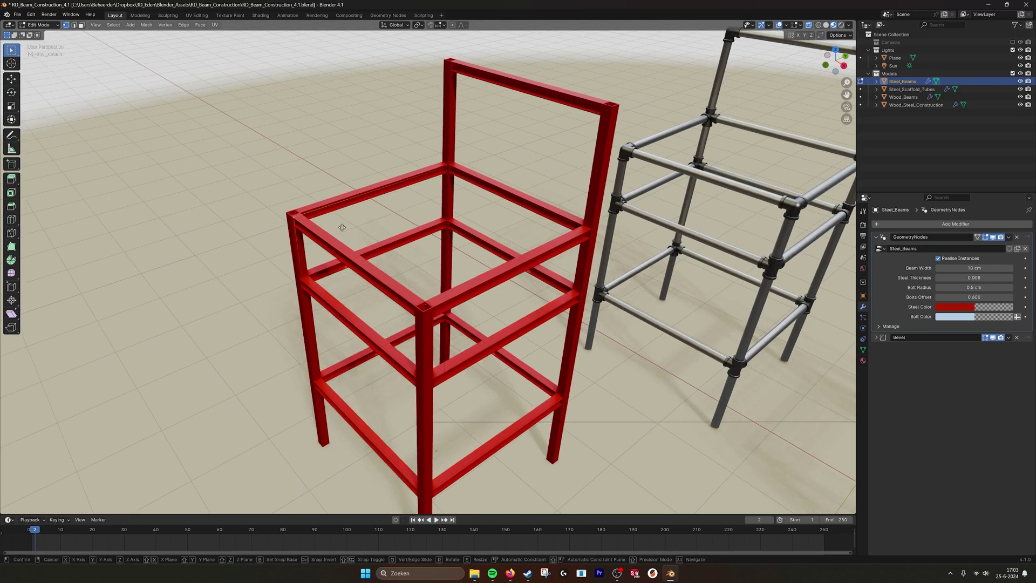
{"action": "key", "text": "g"}
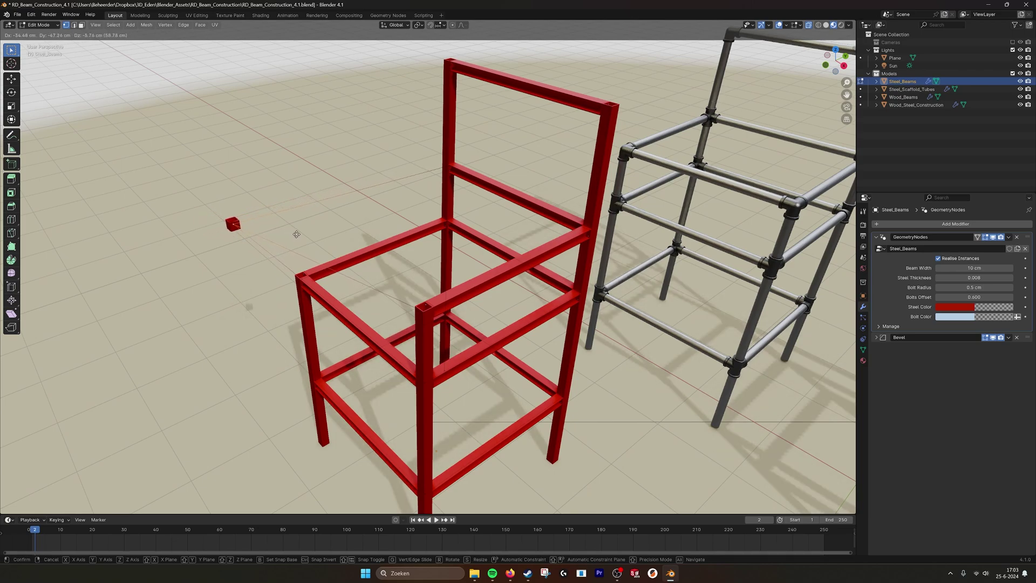
{"action": "right_click", "coordinate": [340, 220]}
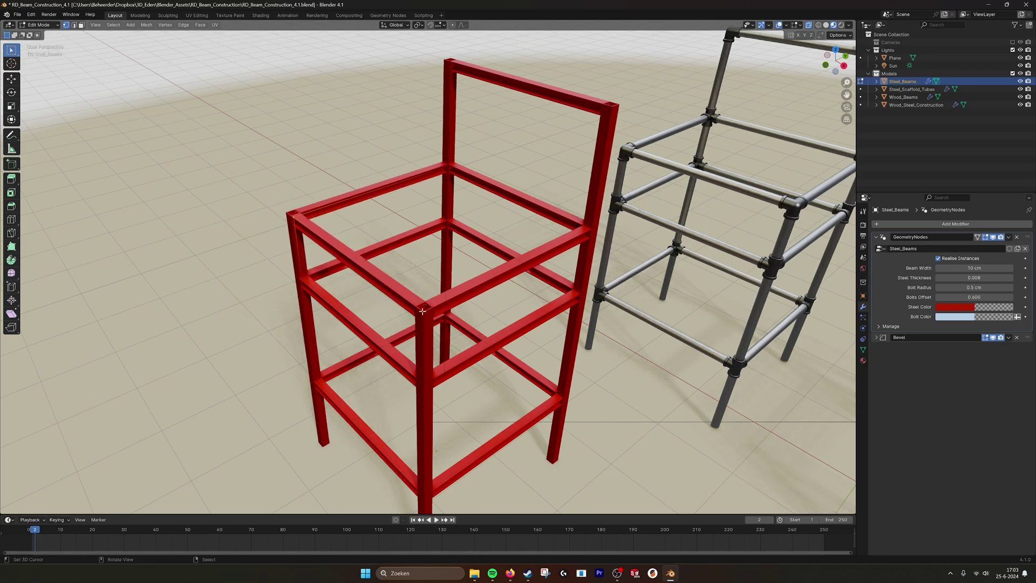
Return to Object Mode, select the Wood_Beams chair and inspect the bolted front corner joint of its seat frame.
{"action": "key", "text": "Tab"}
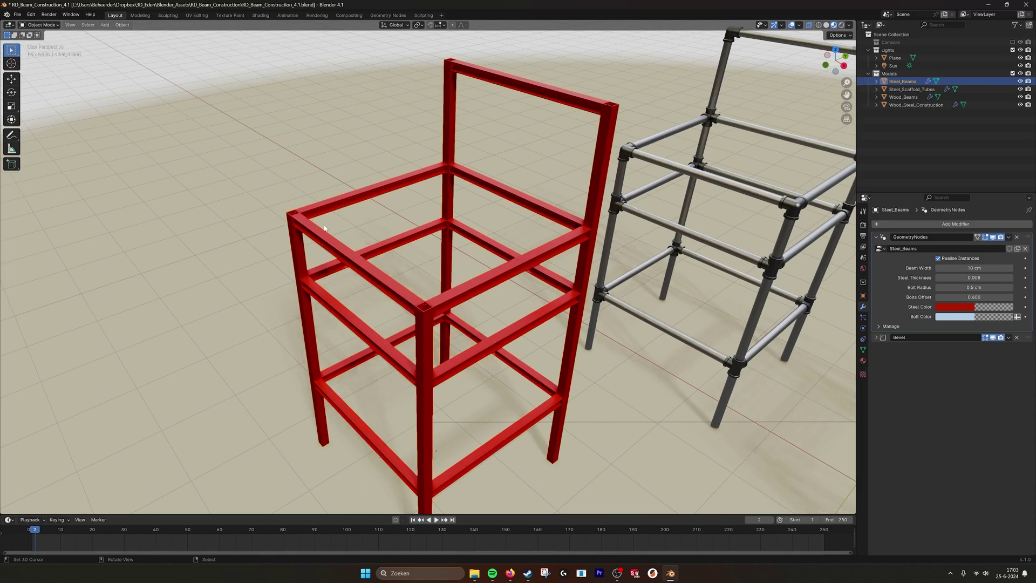
{"action": "middle_click_drag", "start_coordinate": [326, 221], "coordinate": [423, 291]}
{"action": "scroll", "coordinate": [416, 305], "scroll_direction": "up", "scroll_amount": 2}
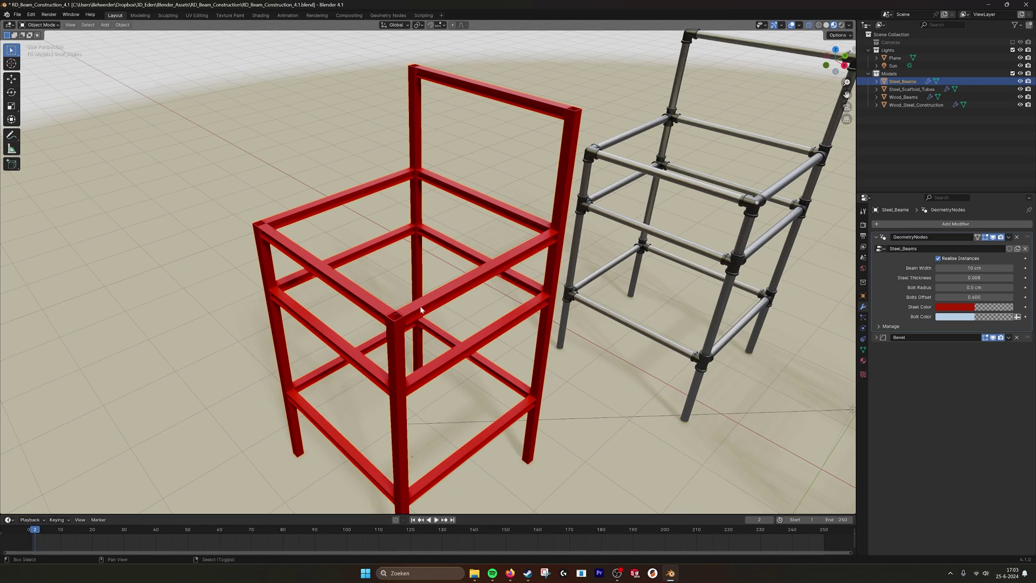
{"action": "middle_click_drag", "start_coordinate": [390, 311], "coordinate": [316, 287], "text": "shift"}
{"action": "scroll", "coordinate": [329, 312], "scroll_direction": "down", "scroll_amount": 2}
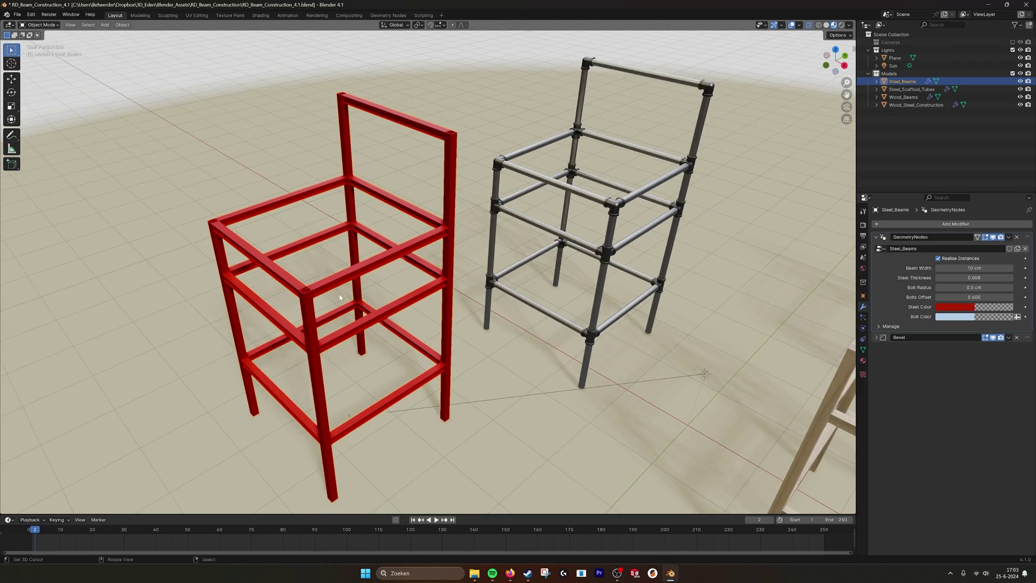
{"action": "middle_click_drag", "start_coordinate": [412, 296], "coordinate": [389, 284], "text": "shift"}
{"action": "scroll", "coordinate": [399, 287], "scroll_direction": "down", "scroll_amount": 1}
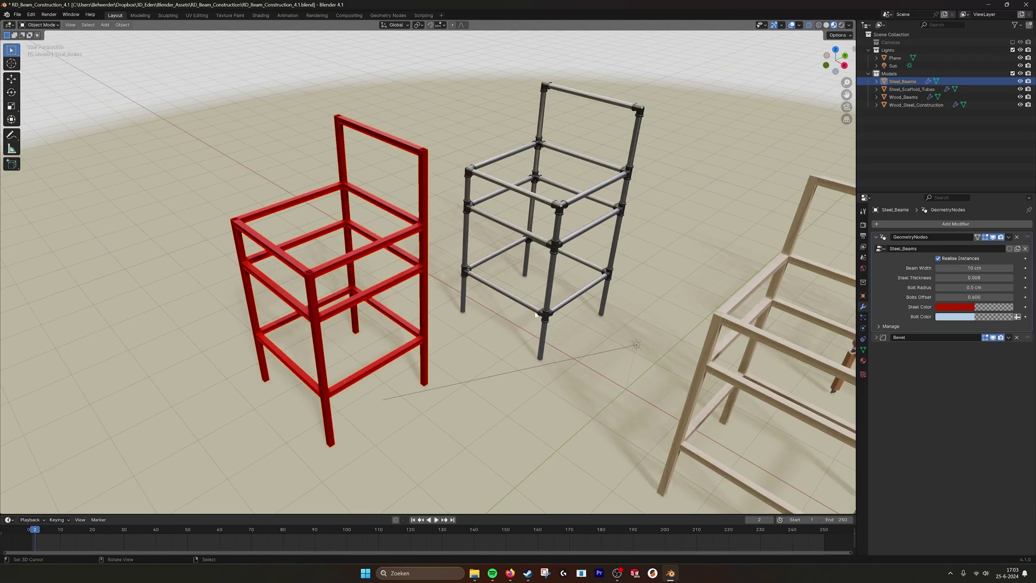
{"action": "middle_click_drag", "start_coordinate": [544, 314], "coordinate": [596, 312]}
{"action": "left_click", "coordinate": [596, 313]}
{"action": "key", "text": "KP_Decimal"}
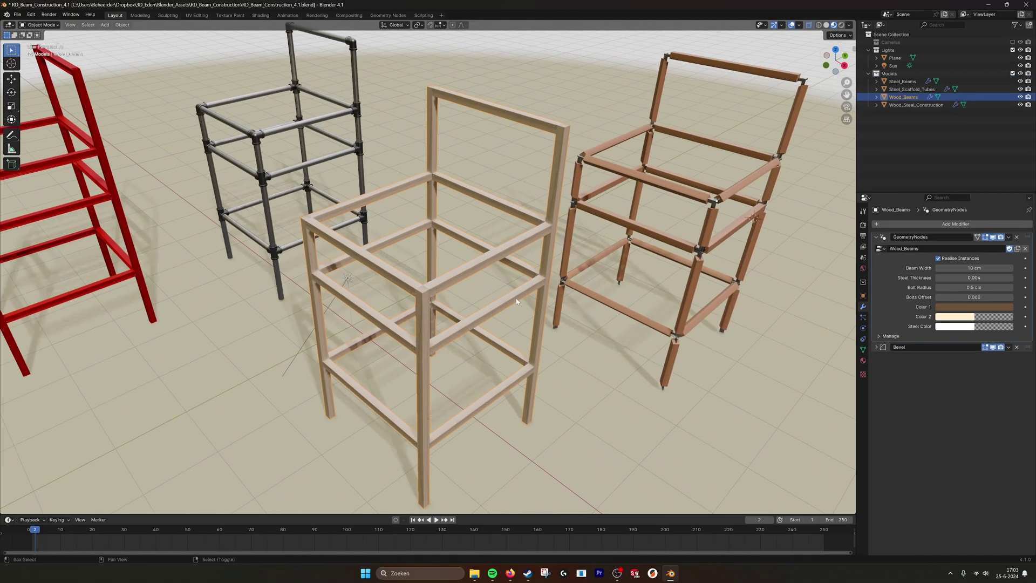
{"action": "scroll", "coordinate": [516, 304], "scroll_direction": "up", "scroll_amount": 8}
{"action": "middle_click_drag", "start_coordinate": [512, 309], "coordinate": [507, 261], "text": "shift"}
{"action": "scroll", "coordinate": [477, 317], "scroll_direction": "down", "scroll_amount": 2}
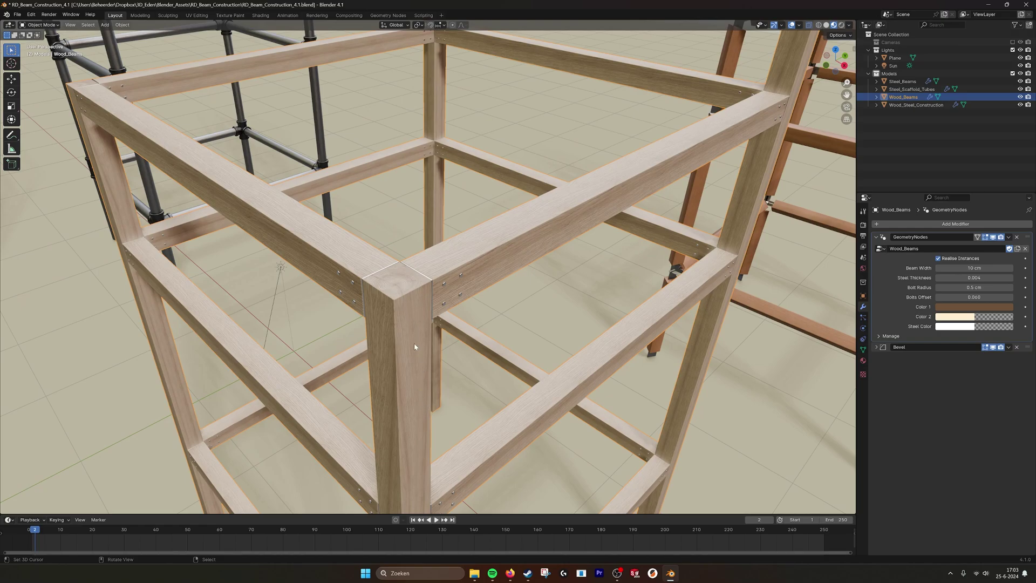
{"action": "scroll", "coordinate": [412, 333], "scroll_direction": "down", "scroll_amount": 4}
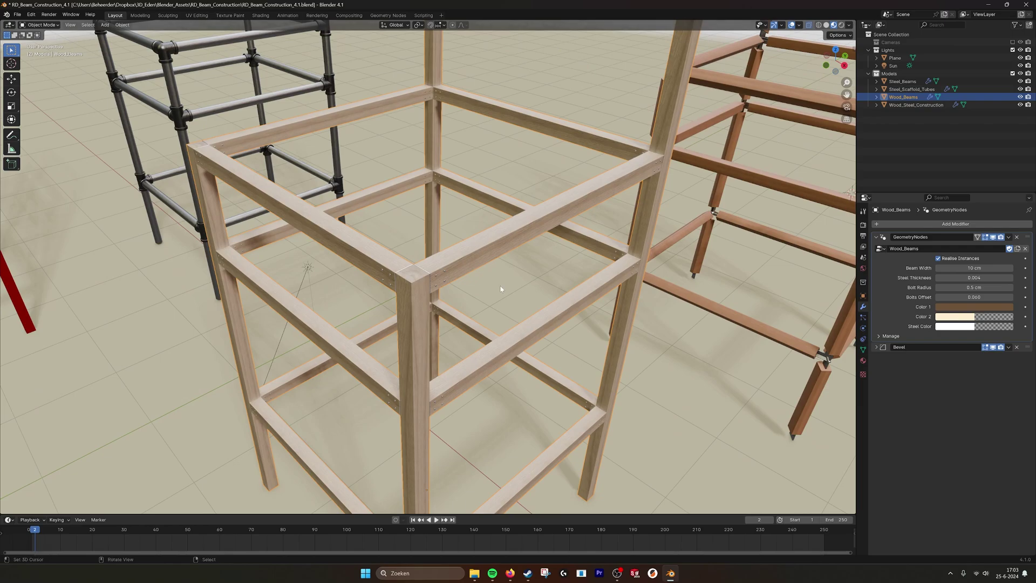
{"action": "scroll", "coordinate": [499, 286], "scroll_direction": "down", "scroll_amount": 5}
In Edit Mode, try extruding the wooden chair's upper front face outward, undo it and return to Object Mode.
{"action": "key", "text": "Tab"}
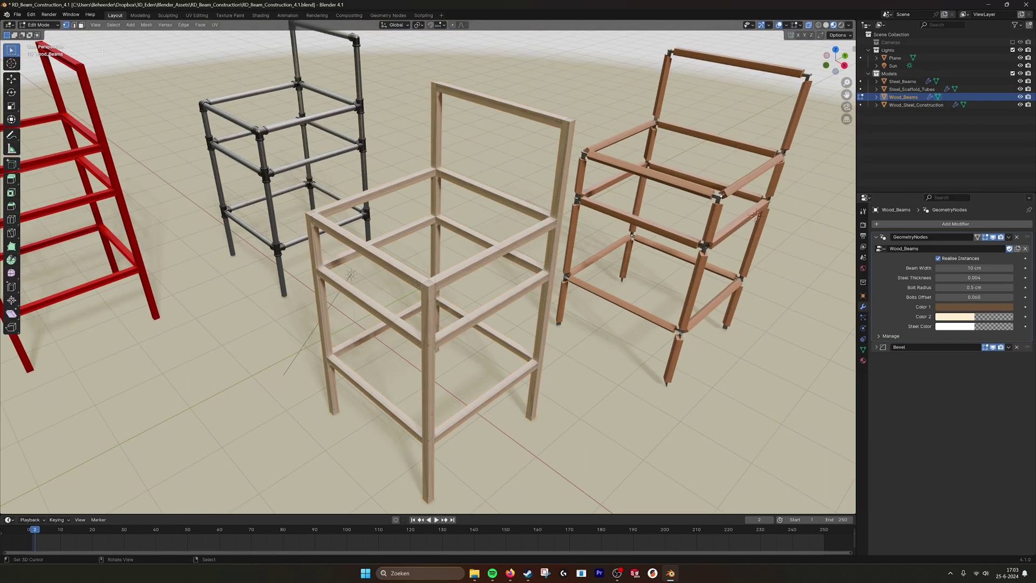
{"action": "right_click", "coordinate": [372, 290]}
{"action": "middle_click_drag", "start_coordinate": [372, 290], "coordinate": [358, 290]}
{"action": "key", "text": "e"}
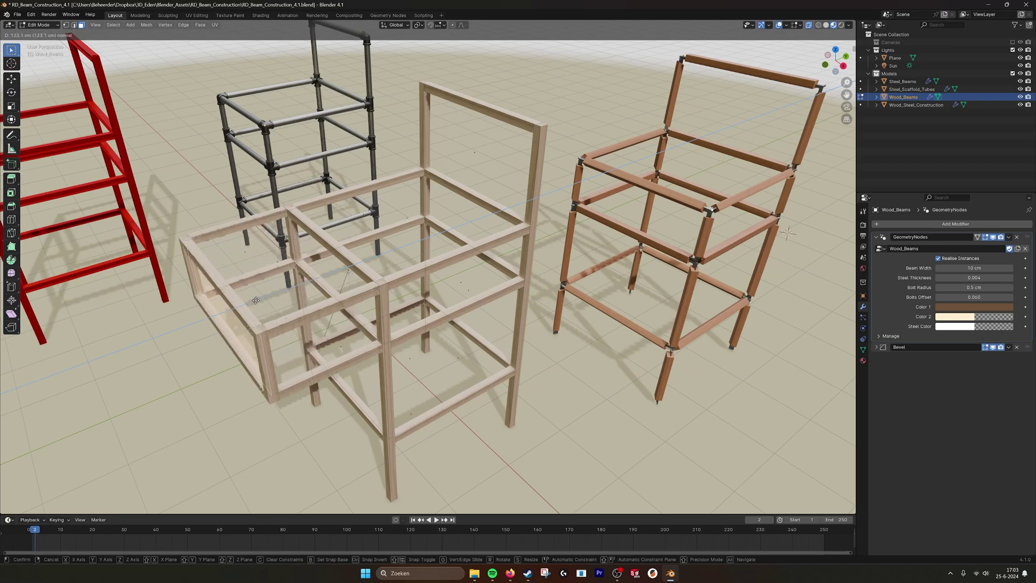
{"action": "left_click", "coordinate": [198, 316]}
{"action": "middle_click_drag", "start_coordinate": [330, 336], "coordinate": [403, 269]}
{"action": "key", "text": "ctrl+z"}
{"action": "key", "text": "Tab"}
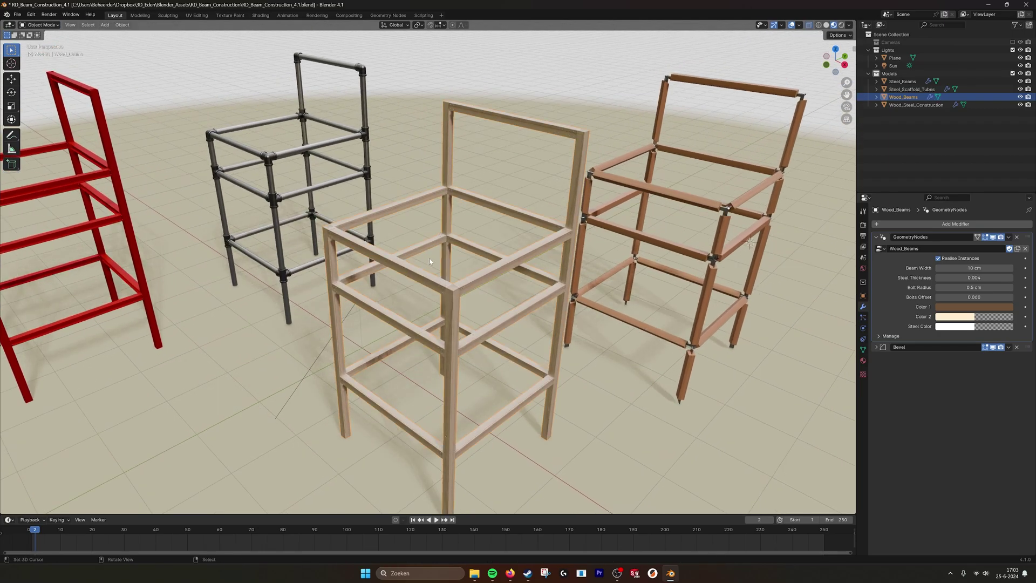
Select the Steel_Scaffold_Tubes chair and focus the view on it to show its generator settings.
{"action": "middle_click_drag", "start_coordinate": [342, 126], "coordinate": [623, 258]}
{"action": "right_click", "coordinate": [305, 153]}
{"action": "key", "text": "KP_Decimal"}
{"action": "left_click", "coordinate": [684, 137]}
{"action": "left_click", "coordinate": [526, 251]}
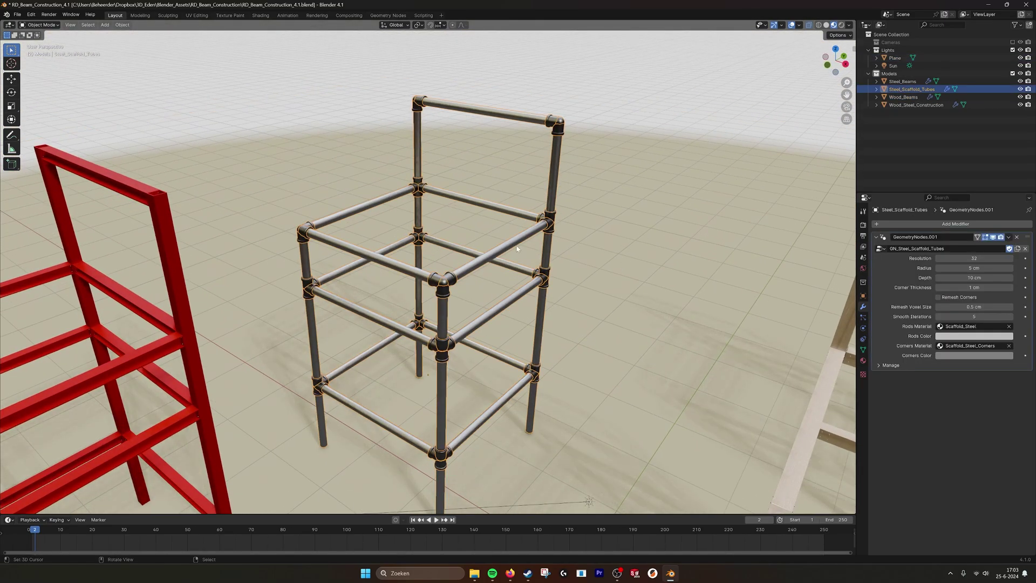
{"action": "middle_click_drag", "start_coordinate": [526, 250], "coordinate": [563, 223]}
{"action": "scroll", "coordinate": [563, 223], "scroll_direction": "up", "scroll_amount": 1}
{"action": "scroll", "coordinate": [562, 223], "scroll_direction": "down", "scroll_amount": 4}
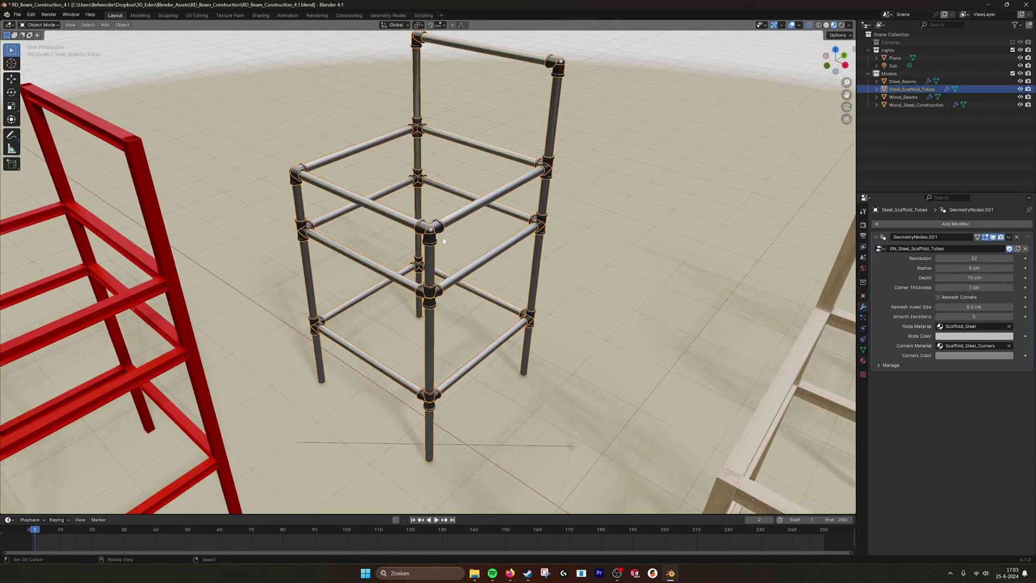
{"action": "middle_click_drag", "start_coordinate": [512, 242], "coordinate": [501, 250], "text": "shift"}
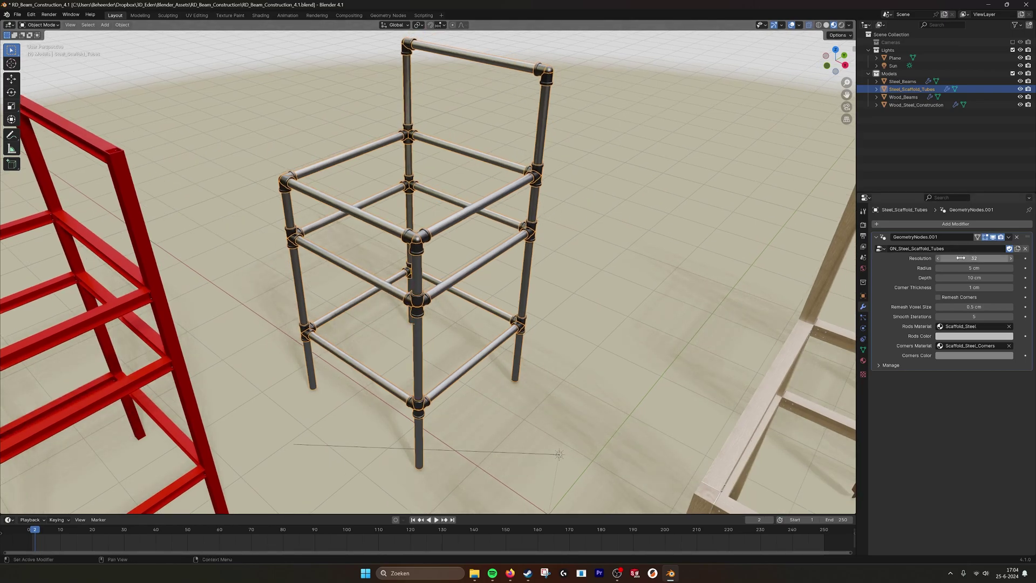
Try a tube Radius of 9.7 cm on the scaffold chair and hide the viewport overlays.
{"action": "mouse_move", "coordinate": [978, 258]}
{"action": "left_mouse_down"}
{"action": "mouse_move", "coordinate": [955, 258]}
{"action": "mouse_move", "coordinate": [990, 268]}
{"action": "left_mouse_up"}
{"action": "key", "text": "ctrl+z"}
{"action": "left_click", "coordinate": [792, 26]}
{"action": "middle_click_drag", "start_coordinate": [596, 185], "coordinate": [607, 194]}
{"action": "scroll", "coordinate": [604, 193], "scroll_direction": "down", "scroll_amount": 2}
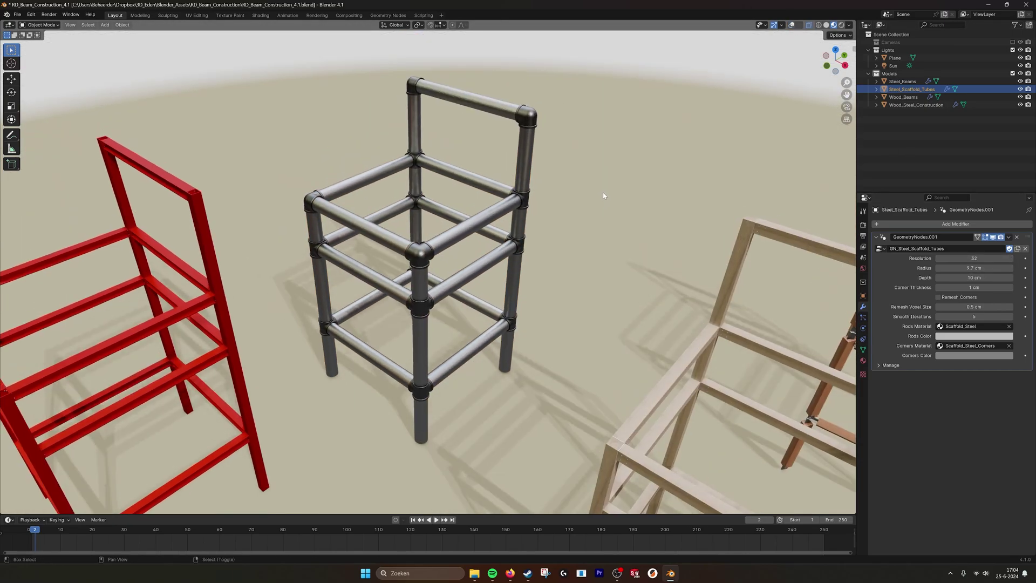
Try a Depth of 22.8 cm and a Corner Thickness of 6.5 cm, and undo the changed tube settings.
{"action": "mouse_move", "coordinate": [990, 268]}
{"action": "left_mouse_down"}
{"action": "mouse_move", "coordinate": [966, 279]}
{"action": "mouse_move", "coordinate": [989, 287]}
{"action": "mouse_move", "coordinate": [987, 277]}
{"action": "mouse_move", "coordinate": [1015, 278]}
{"action": "mouse_move", "coordinate": [1006, 277]}
{"action": "left_mouse_up"}
{"action": "key", "text": "ctrl+z"}
{"action": "key", "text": "ctrl+z"}
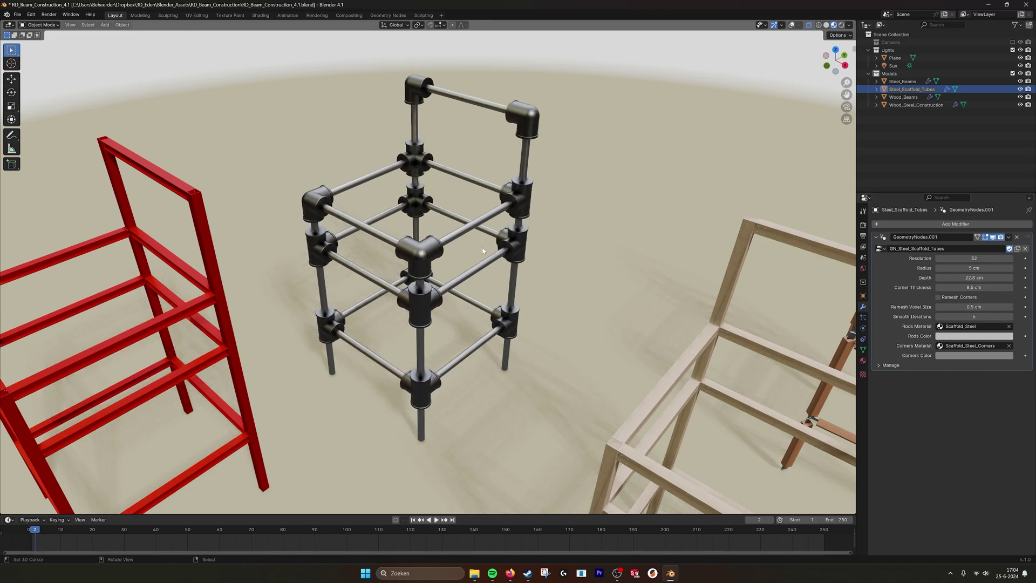
{"action": "key", "text": "ctrl+z"}
{"action": "key", "text": "ctrl+z"}
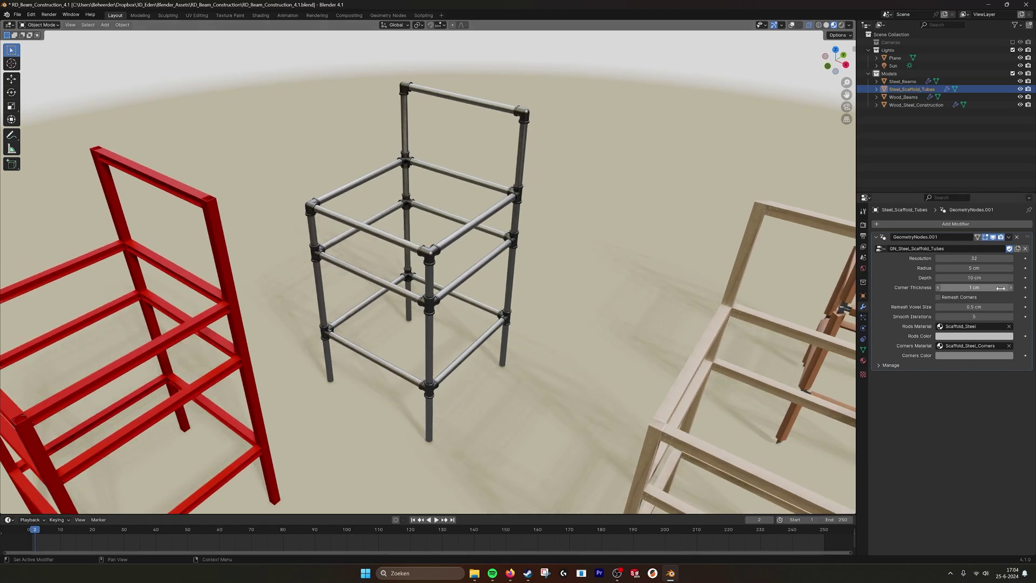
Enable Remesh Corners for the scaffold chair while viewing its front corner joint up close.
{"action": "scroll", "coordinate": [648, 259], "scroll_direction": "up", "scroll_amount": 4}
{"action": "middle_click_drag", "start_coordinate": [665, 244], "coordinate": [655, 255]}
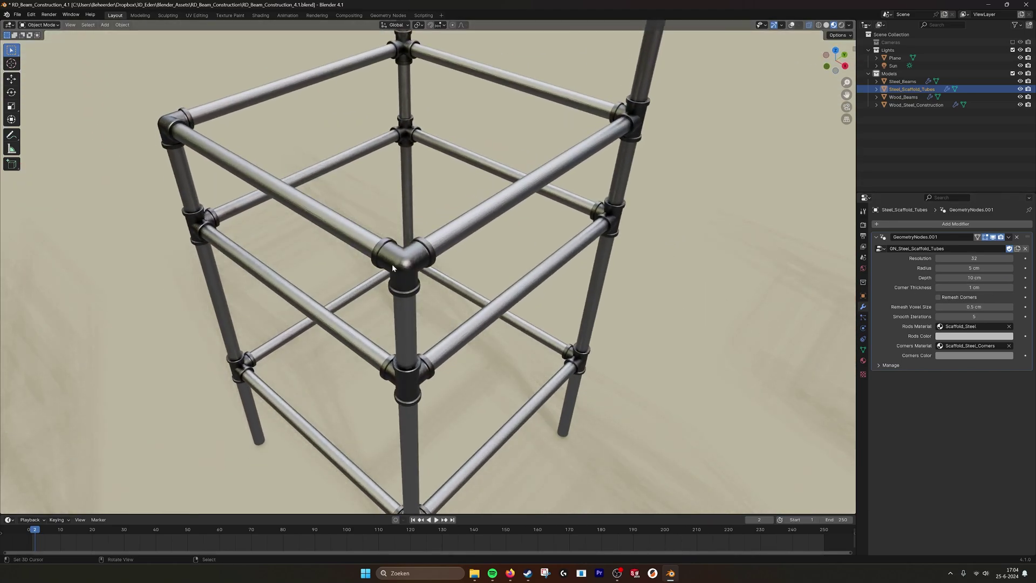
{"action": "left_click", "coordinate": [938, 297]}
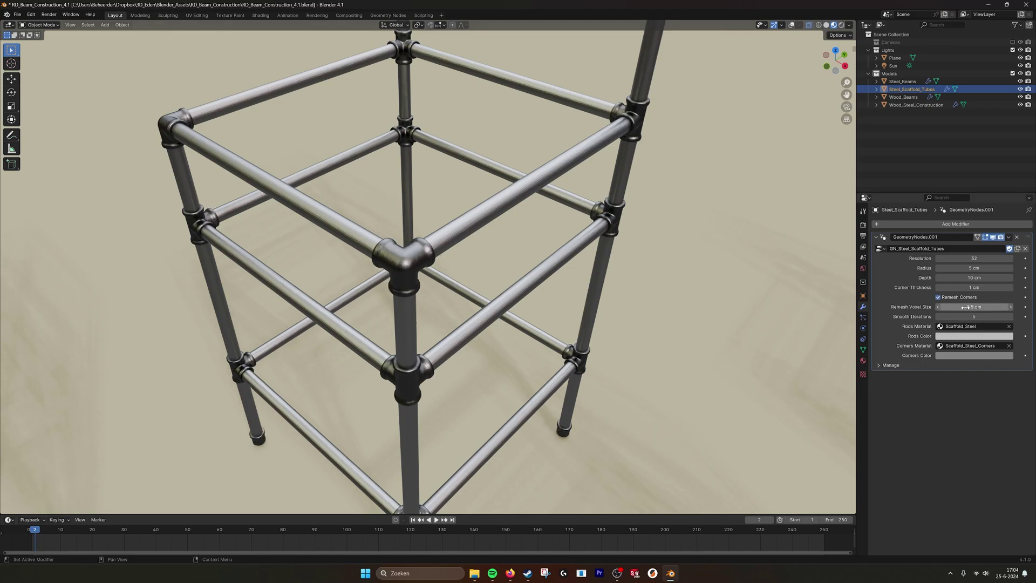
Display the remeshed corner joint in wireframe shading with X-ray turned off.
{"action": "left_click", "coordinate": [818, 25]}
{"action": "scroll", "coordinate": [485, 242], "scroll_direction": "up", "scroll_amount": 4}
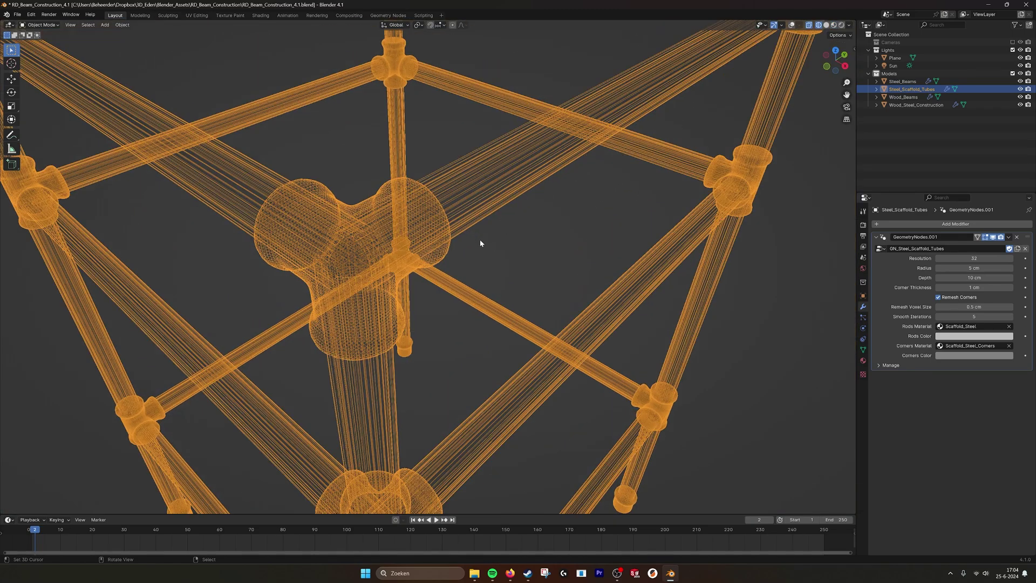
{"action": "left_click", "coordinate": [809, 25]}
{"action": "middle_click_drag", "start_coordinate": [409, 258], "coordinate": [427, 253]}
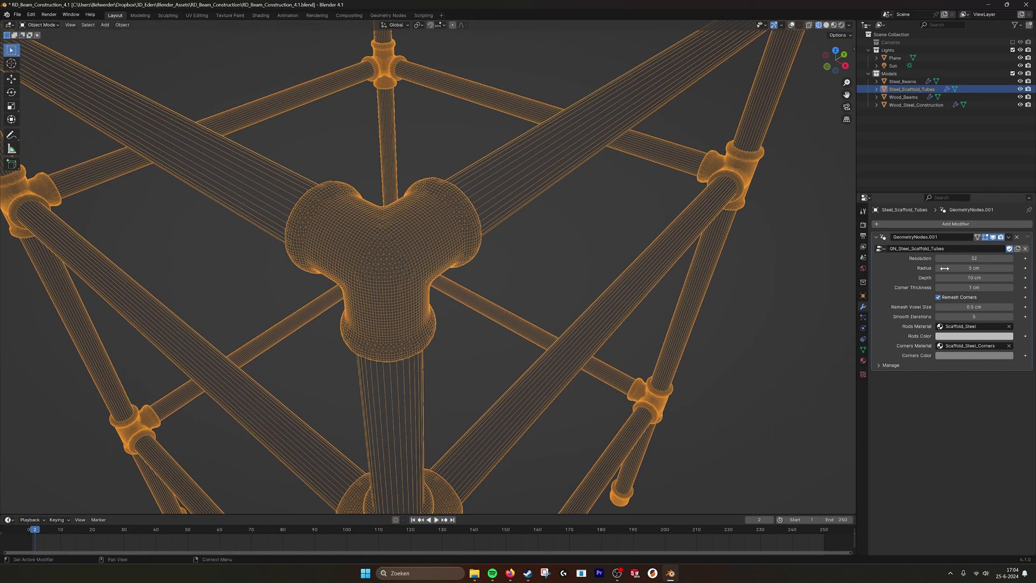
Try a lower Smooth Iterations value on the remeshed corners and restore it to 5.
{"action": "left_click", "coordinate": [971, 317]}
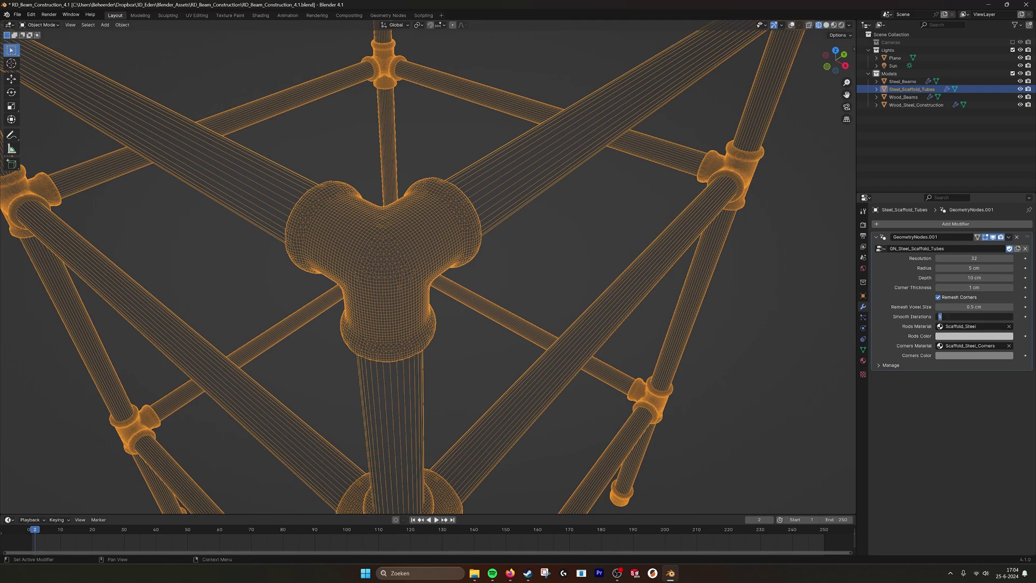
{"action": "key", "text": "Return"}
{"action": "left_click", "coordinate": [971, 316]}
{"action": "key", "text": "Return"}
{"action": "left_click", "coordinate": [972, 316]}
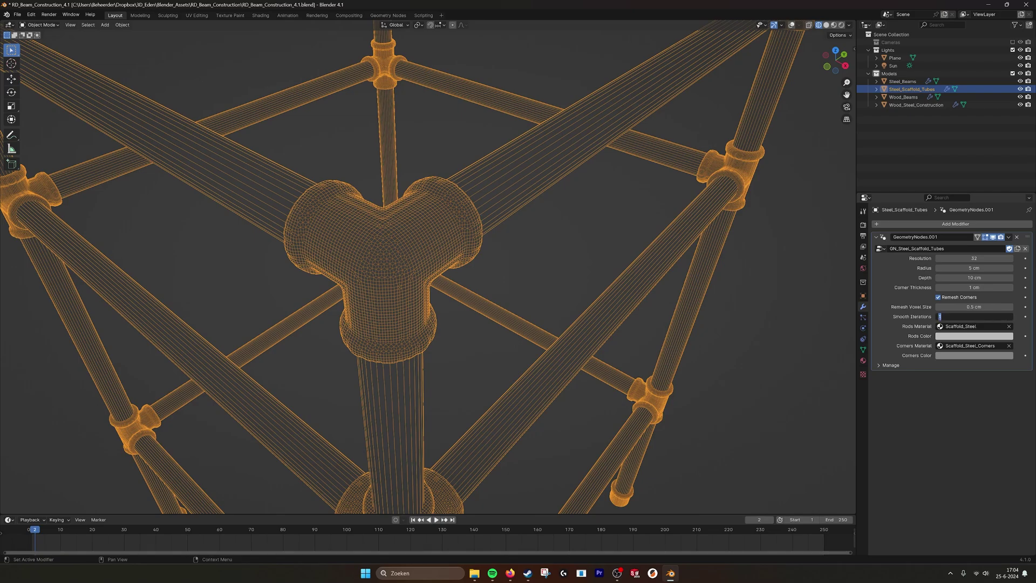
{"action": "key", "text": "Return"}
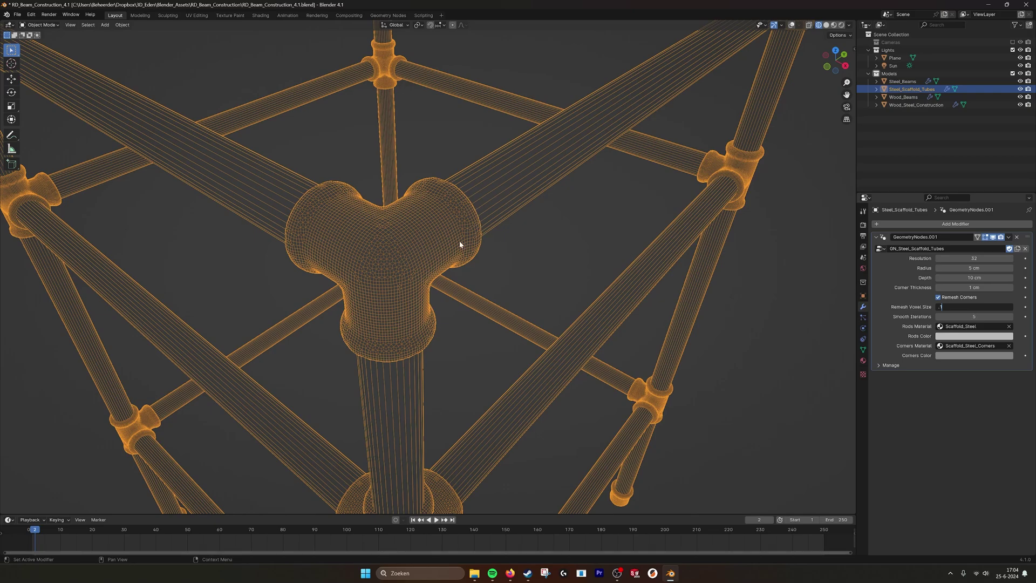
Set the Remesh Voxel Size to 0.1 cm and display the scaffold chair in Material Preview shading.
{"action": "key", "text": "Return"}
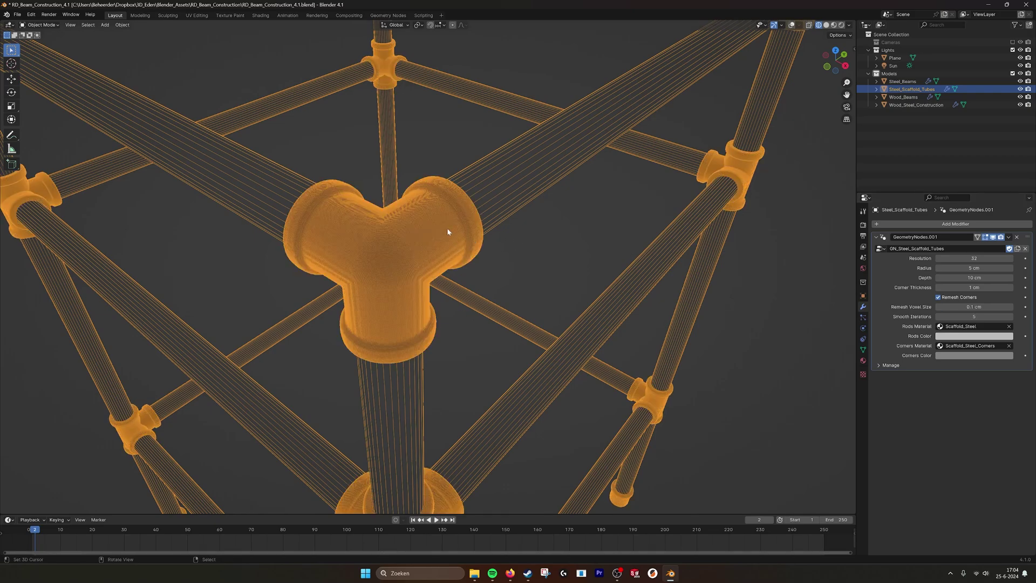
{"action": "left_click", "coordinate": [826, 25]}
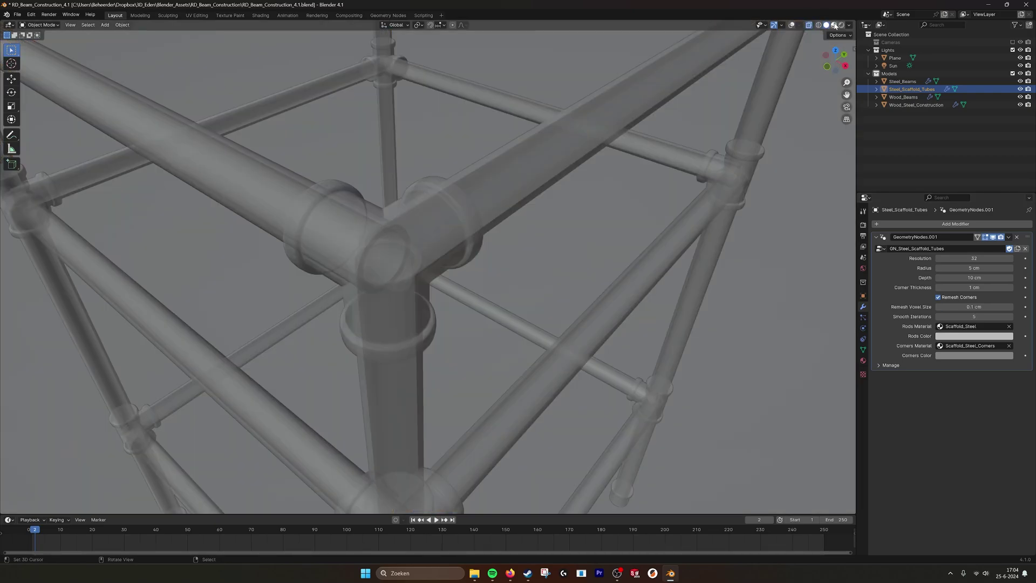
{"action": "left_click", "coordinate": [834, 25]}
{"action": "scroll", "coordinate": [545, 221], "scroll_direction": "down", "scroll_amount": 4}
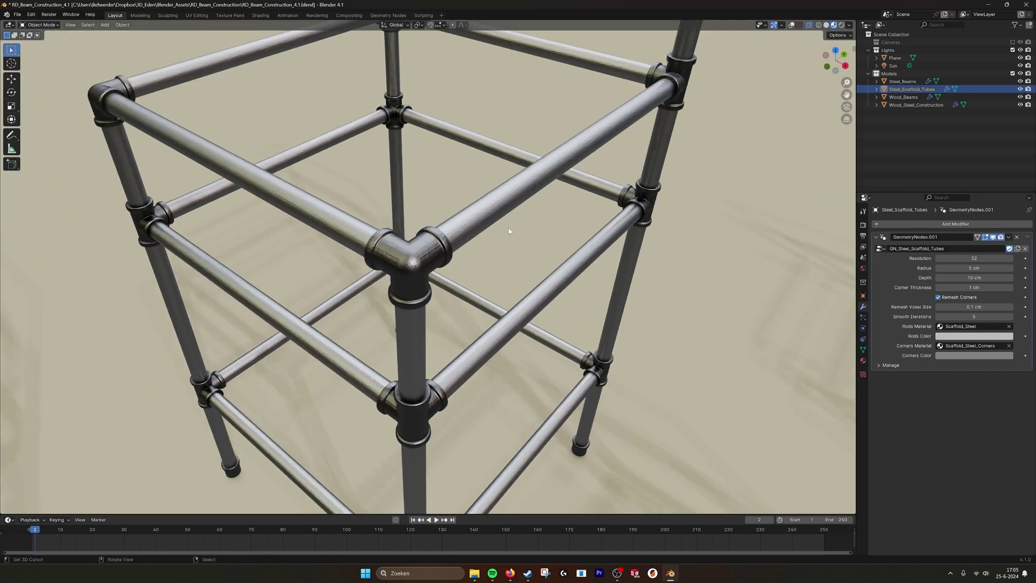
Undo the Remesh Voxel Size change and disable Remesh Corners for the scaffold chair.
{"action": "left_click", "coordinate": [975, 307]}
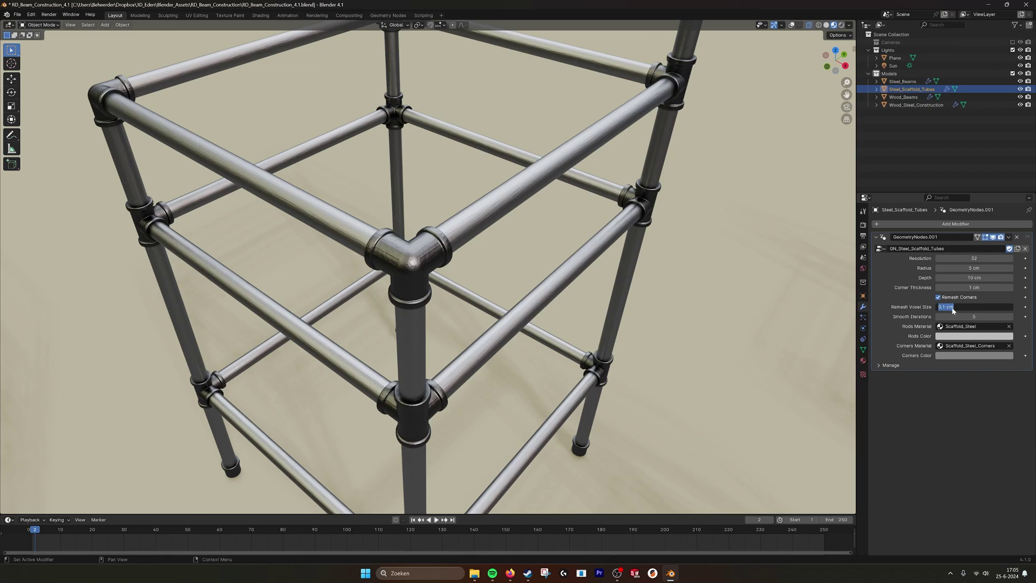
{"action": "key", "text": "Return"}
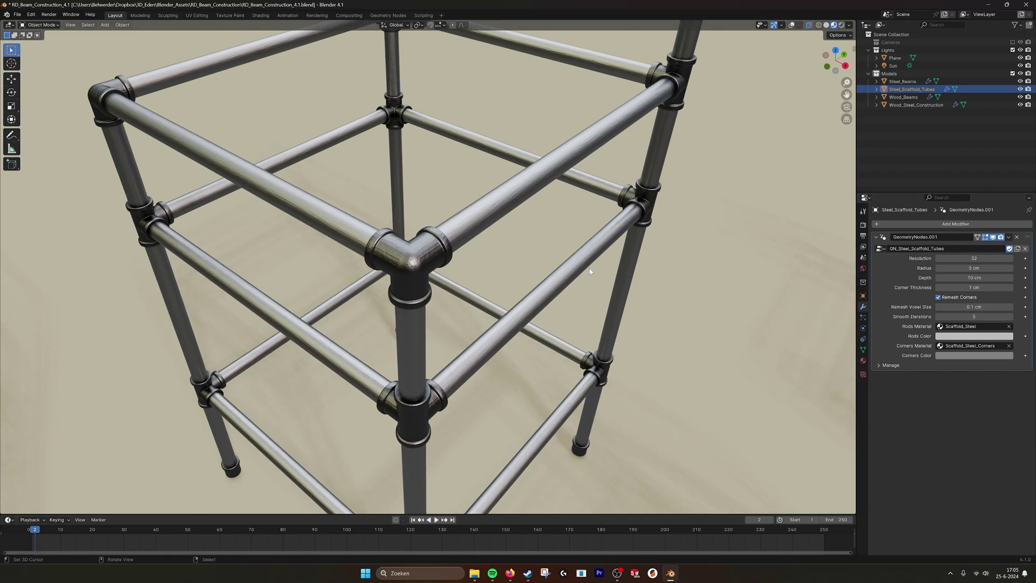
{"action": "key", "text": "ctrl+z"}
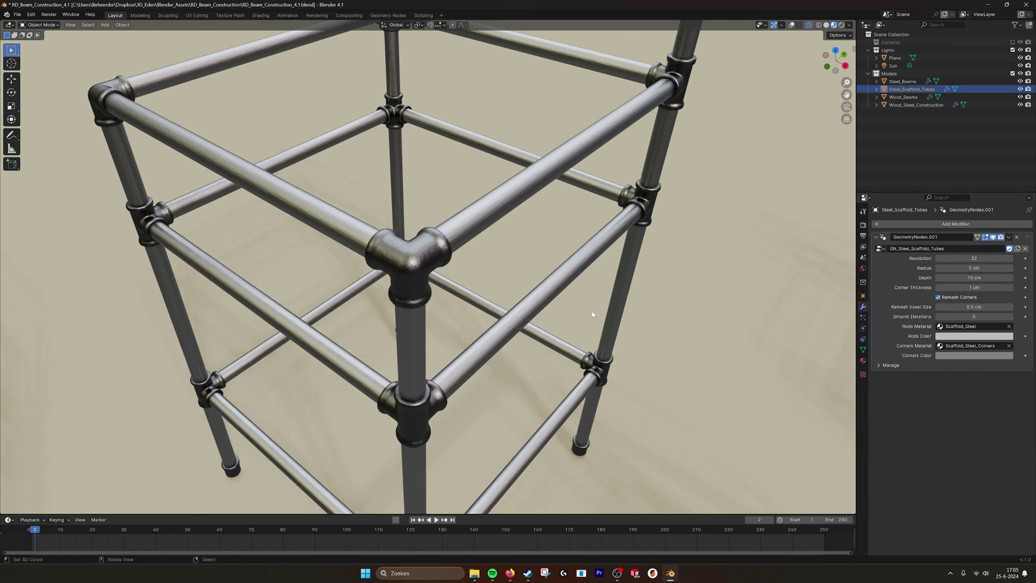
{"action": "scroll", "coordinate": [595, 310], "scroll_direction": "down", "scroll_amount": 1}
{"action": "left_click", "coordinate": [938, 298]}
{"action": "middle_click_drag", "start_coordinate": [518, 261], "coordinate": [513, 247]}
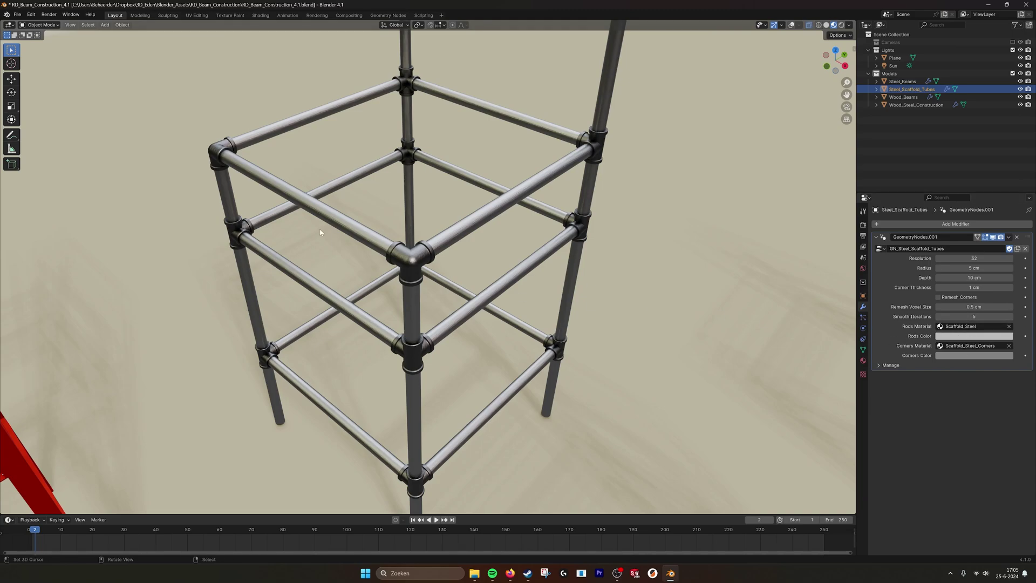
Try changing the Rods Color and Corners Color of the scaffold tubes, and undo the change.
{"action": "left_click", "coordinate": [965, 338]}
{"action": "left_click_drag", "start_coordinate": [968, 267], "coordinate": [933, 273]}
{"action": "key", "text": "Escape"}
{"action": "left_click", "coordinate": [974, 357]}
{"action": "key", "text": "ctrl+z"}
{"action": "scroll", "coordinate": [549, 289], "scroll_direction": "down", "scroll_amount": 5}
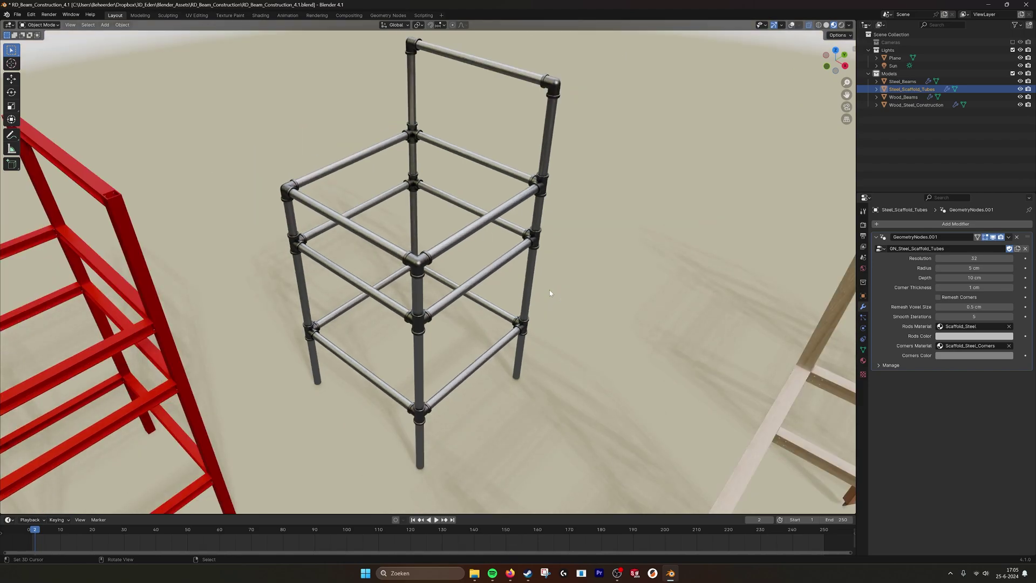
Switch to the Geometry Nodes workspace with viewport overlays shown and select the scaffold-tube chair.
{"action": "left_click", "coordinate": [388, 15]}
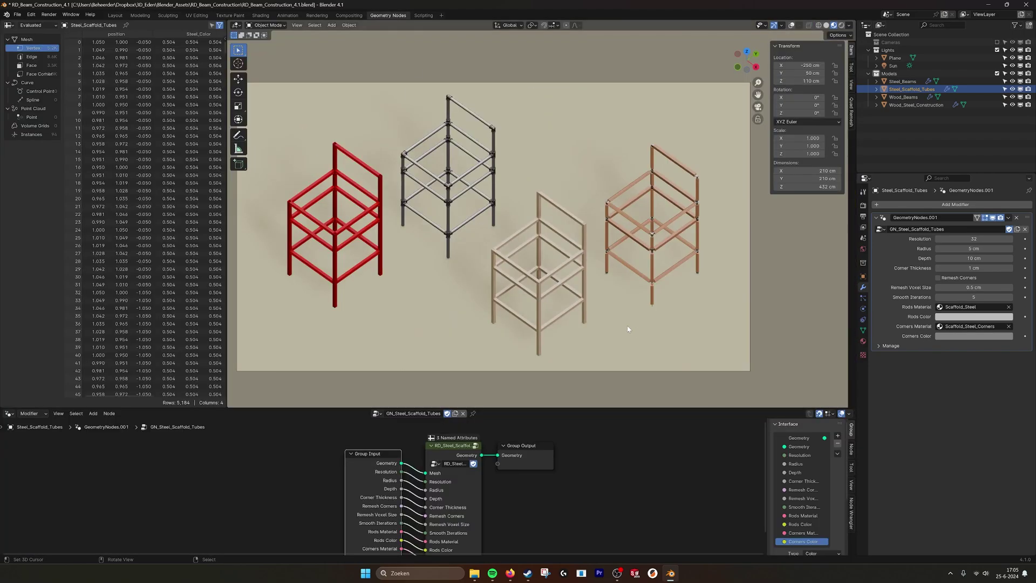
{"action": "left_click", "coordinate": [469, 169]}
{"action": "scroll", "coordinate": [500, 209], "scroll_direction": "up", "scroll_amount": 6}
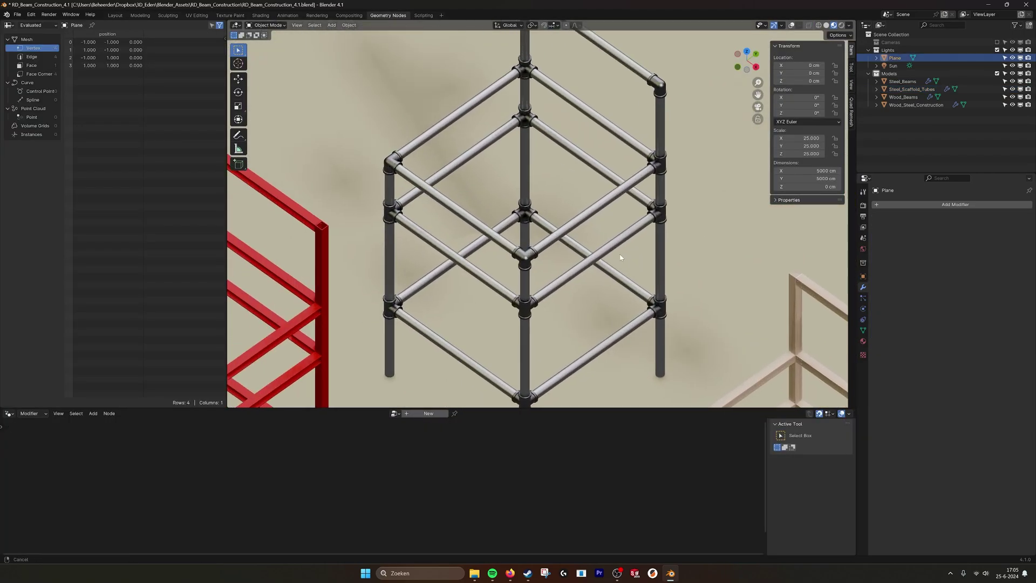
{"action": "left_click", "coordinate": [794, 25]}
{"action": "left_click", "coordinate": [660, 189]}
Add an Ico Sphere node beside the Group Input node in the scaffold-tube node tree.
{"action": "middle_click_drag", "start_coordinate": [464, 496], "coordinate": [554, 484]}
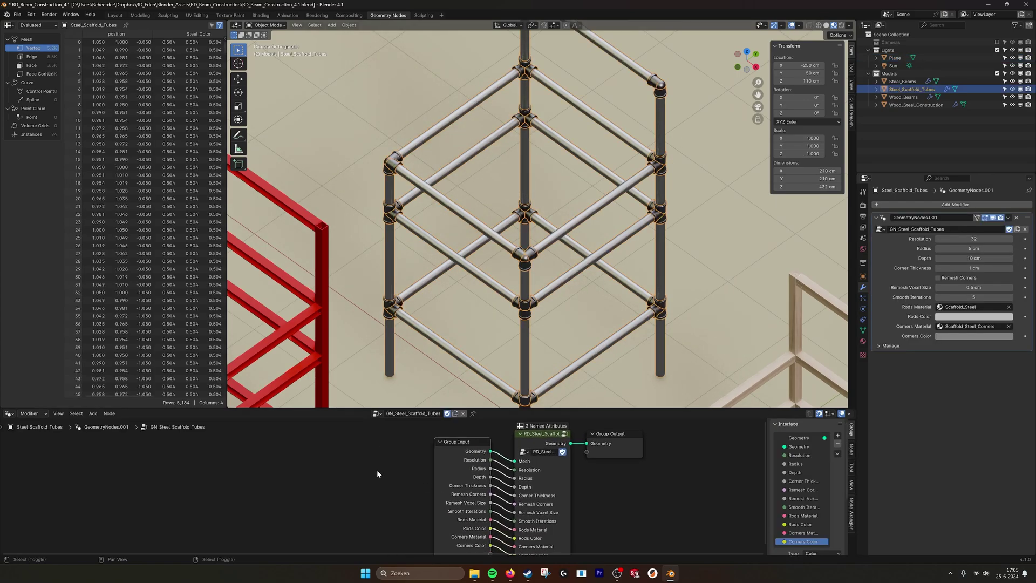
{"action": "key", "text": "shift+a"}
{"action": "left_click", "coordinate": [343, 386]}
{"action": "type", "text": "ico"}
{"action": "key", "text": "Return"}
{"action": "left_click", "coordinate": [359, 441]}
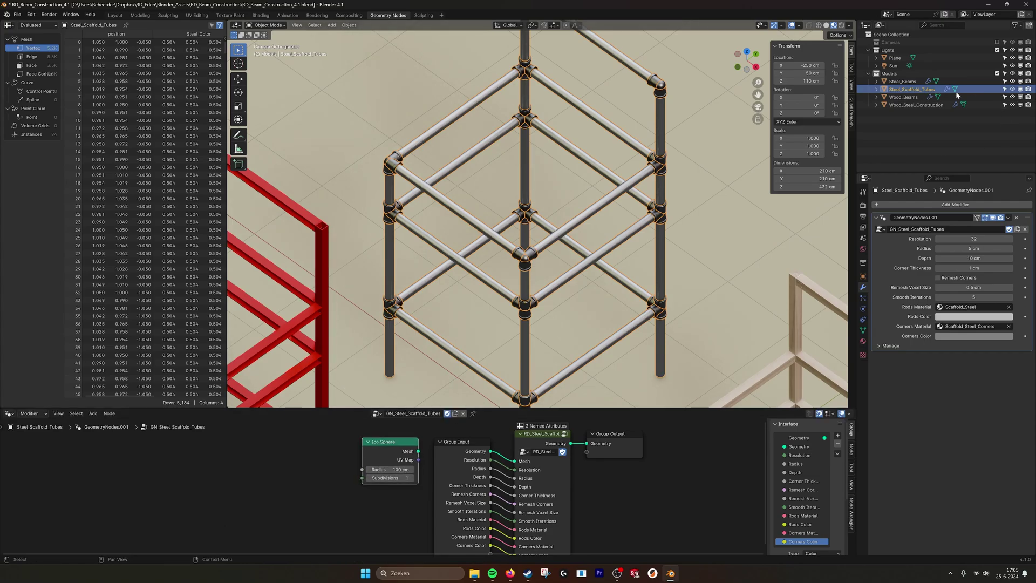
Exclude the Lights collection from the view layer and view all the chairs in perspective.
{"action": "left_click", "coordinate": [998, 50]}
{"action": "middle_click_drag", "start_coordinate": [578, 286], "coordinate": [567, 289]}
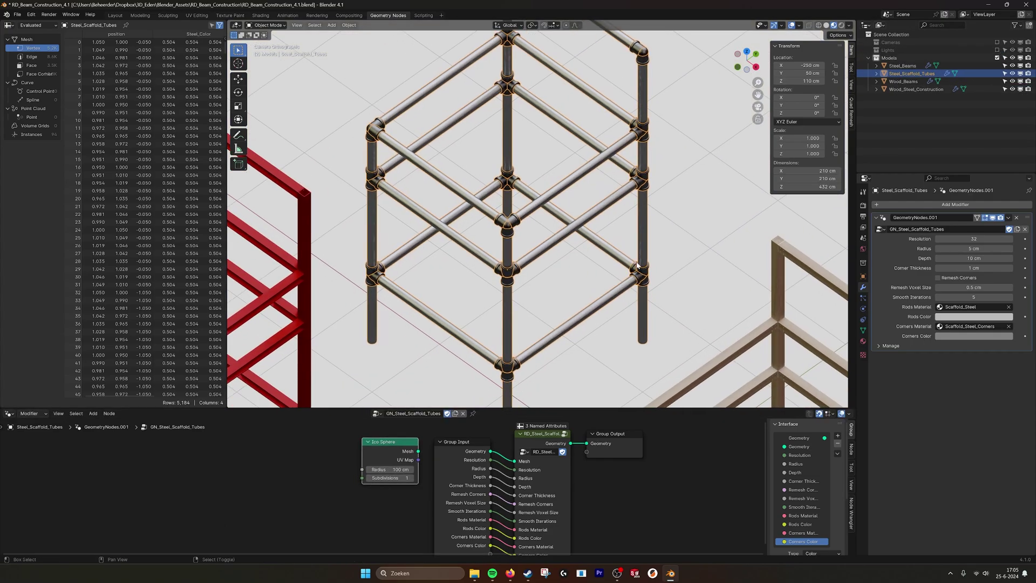
{"action": "scroll", "coordinate": [567, 288], "scroll_direction": "down", "scroll_amount": 9}
{"action": "scroll", "coordinate": [566, 289], "scroll_direction": "up", "scroll_amount": 6}
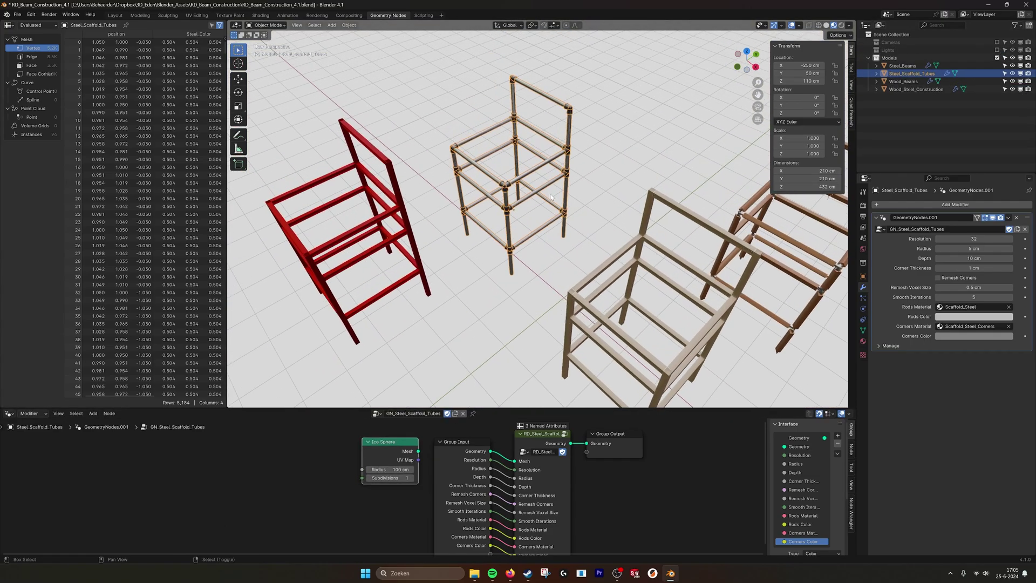
{"action": "scroll", "coordinate": [566, 247], "scroll_direction": "up", "scroll_amount": 2}
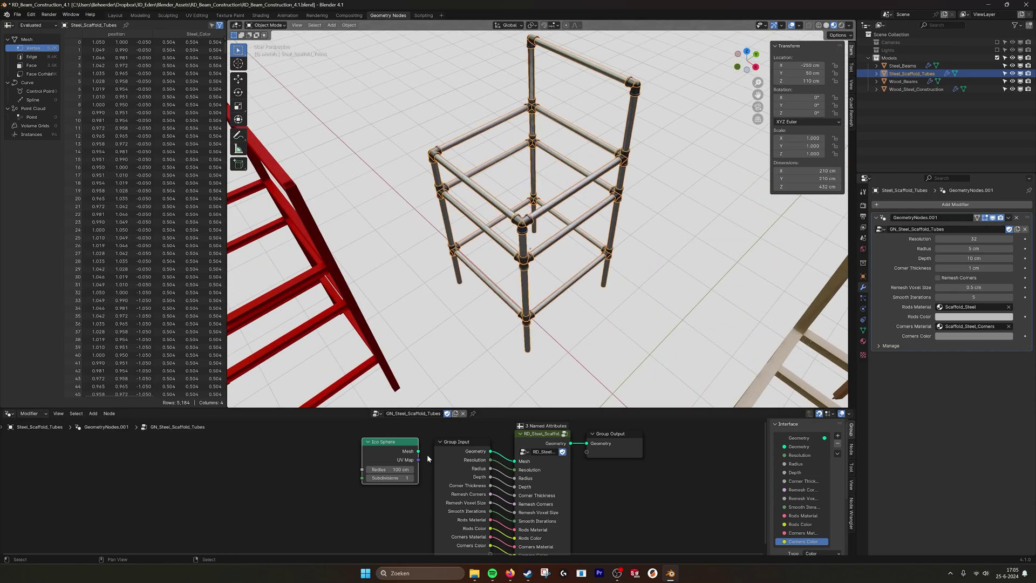
Connect the Ico Sphere's Mesh output to the Mesh input of the scaffold-tube group node.
{"action": "left_click_drag", "start_coordinate": [419, 451], "coordinate": [515, 461]}
{"action": "middle_click_drag", "start_coordinate": [535, 313], "coordinate": [550, 321]}
{"action": "left_click", "coordinate": [608, 237]}
{"action": "scroll", "coordinate": [610, 227], "scroll_direction": "up", "scroll_amount": 2}
{"action": "middle_click_drag", "start_coordinate": [615, 217], "coordinate": [535, 202]}
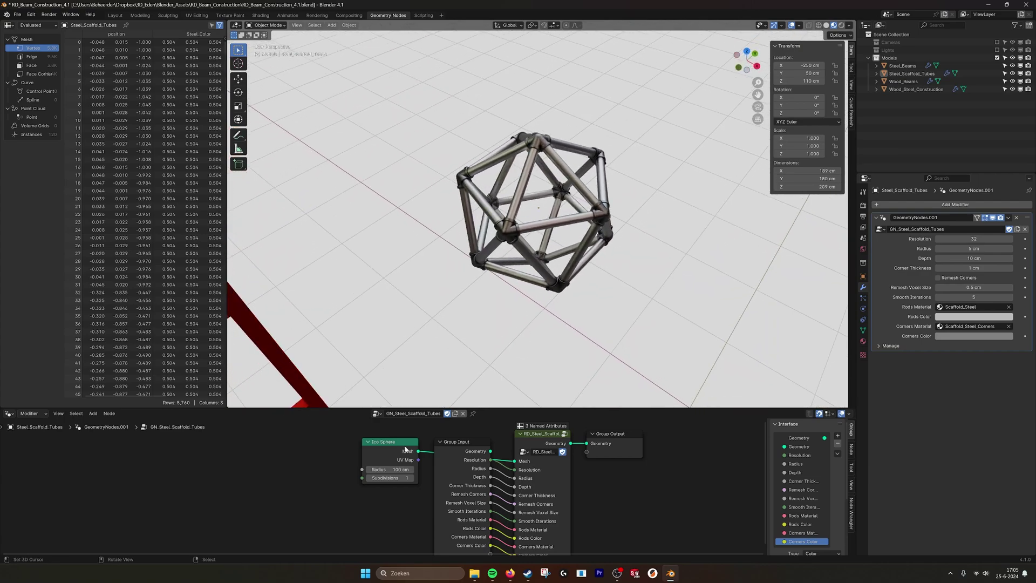
Set the Ico Sphere's Radius to 259 cm and its Subdivisions to 3.
{"action": "left_click_drag", "start_coordinate": [391, 453], "coordinate": [344, 453]}
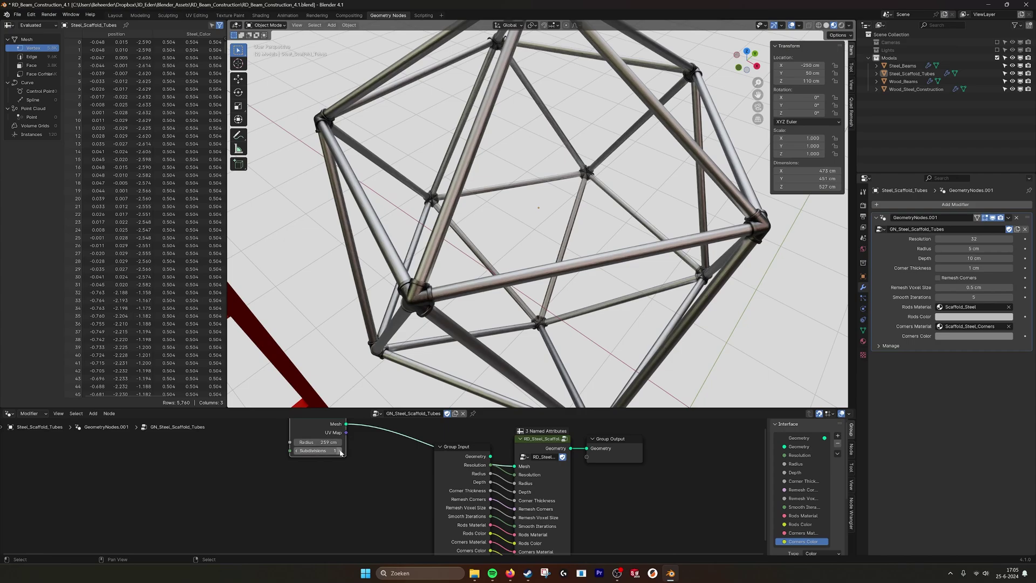
{"action": "left_click", "coordinate": [341, 451]}
{"action": "left_click", "coordinate": [340, 451]}
{"action": "scroll", "coordinate": [567, 296], "scroll_direction": "down", "scroll_amount": 2}
{"action": "middle_click_drag", "start_coordinate": [567, 295], "coordinate": [423, 279]}
{"action": "scroll", "coordinate": [647, 288], "scroll_direction": "up", "scroll_amount": 3}
{"action": "scroll", "coordinate": [672, 288], "scroll_direction": "down", "scroll_amount": 1}
{"action": "middle_click_drag", "start_coordinate": [672, 288], "coordinate": [644, 233], "text": "shift"}
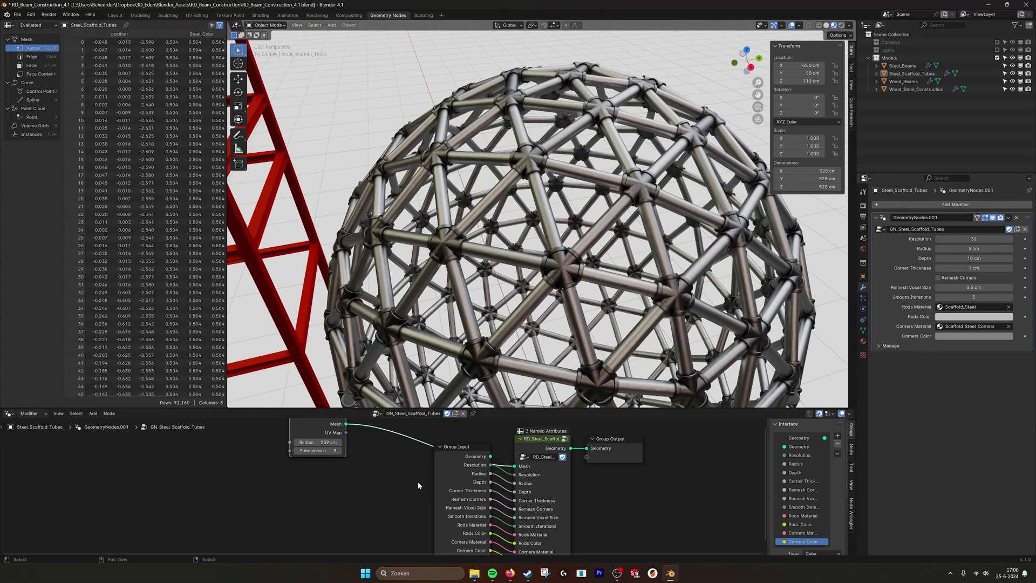
Delete the Ico Sphere node and reconnect the Group Input's Geometry to the scaffold-tube group's Mesh input.
{"action": "middle_click_drag", "start_coordinate": [386, 493], "coordinate": [394, 506]}
{"action": "scroll", "coordinate": [394, 507], "scroll_direction": "down", "scroll_amount": 1}
{"action": "mouse_move", "coordinate": [582, 301]}
{"action": "middle_mouse_down"}
{"action": "mouse_move", "coordinate": [610, 304]}
{"action": "mouse_move", "coordinate": [544, 297]}
{"action": "mouse_move", "coordinate": [545, 277]}
{"action": "mouse_move", "coordinate": [584, 282]}
{"action": "middle_mouse_up"}
{"action": "scroll", "coordinate": [610, 304], "scroll_direction": "down", "scroll_amount": 1}
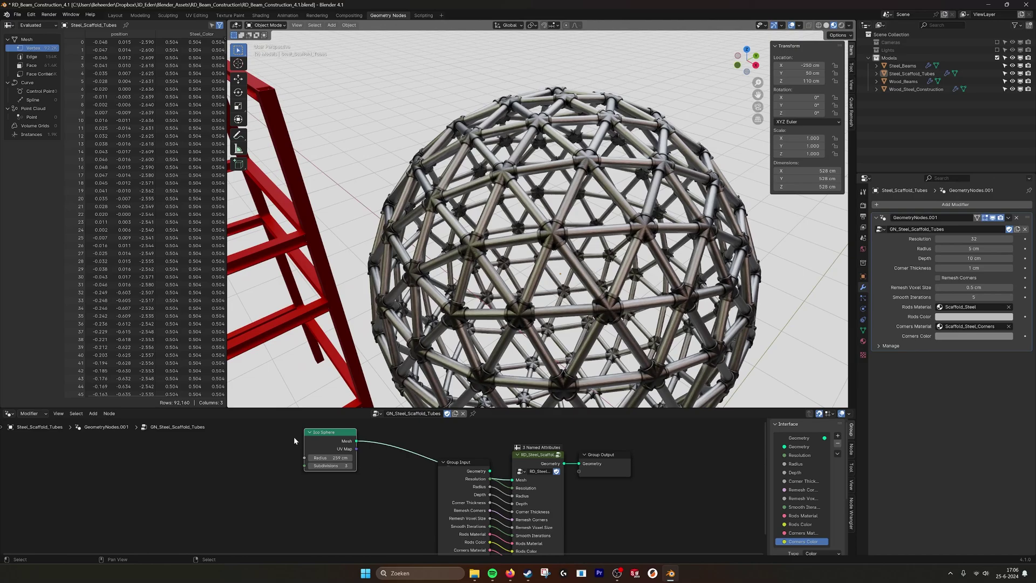
{"action": "key", "text": "x"}
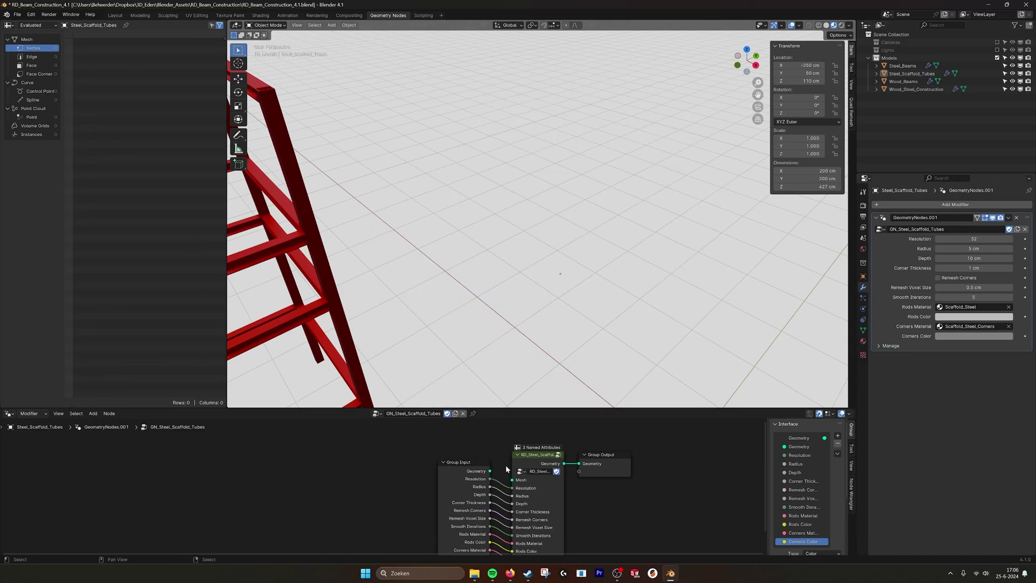
{"action": "left_click_drag", "start_coordinate": [490, 471], "coordinate": [512, 480]}
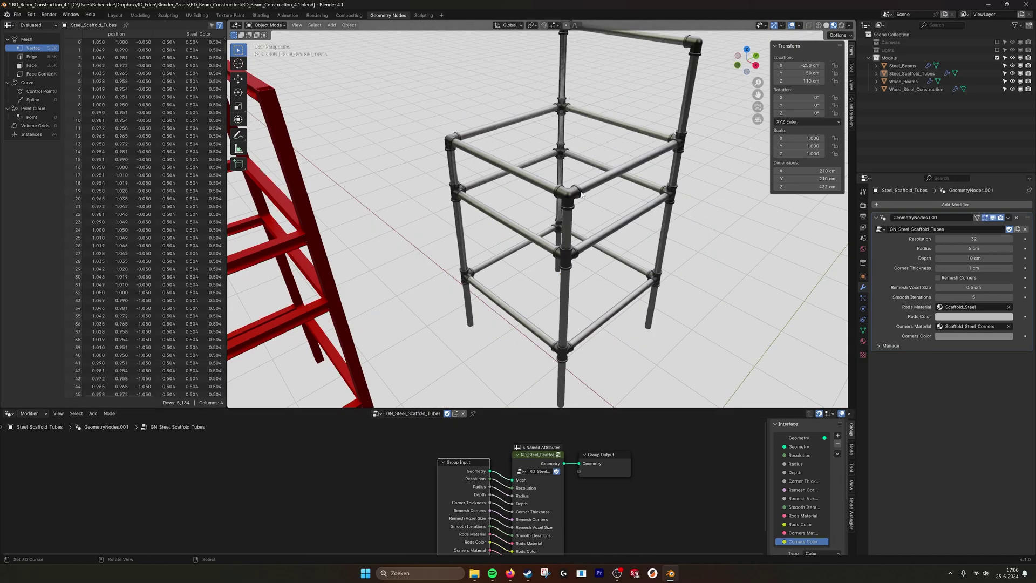
Select the wood-and-steel chair and view its front corner joint up close.
{"action": "middle_click_drag", "start_coordinate": [582, 193], "coordinate": [550, 226], "text": "shift"}
{"action": "scroll", "coordinate": [549, 225], "scroll_direction": "down", "scroll_amount": 2}
{"action": "middle_click_drag", "start_coordinate": [626, 292], "coordinate": [543, 279], "text": "shift"}
{"action": "left_click", "coordinate": [570, 274]}
{"action": "scroll", "coordinate": [542, 278], "scroll_direction": "up", "scroll_amount": 3}
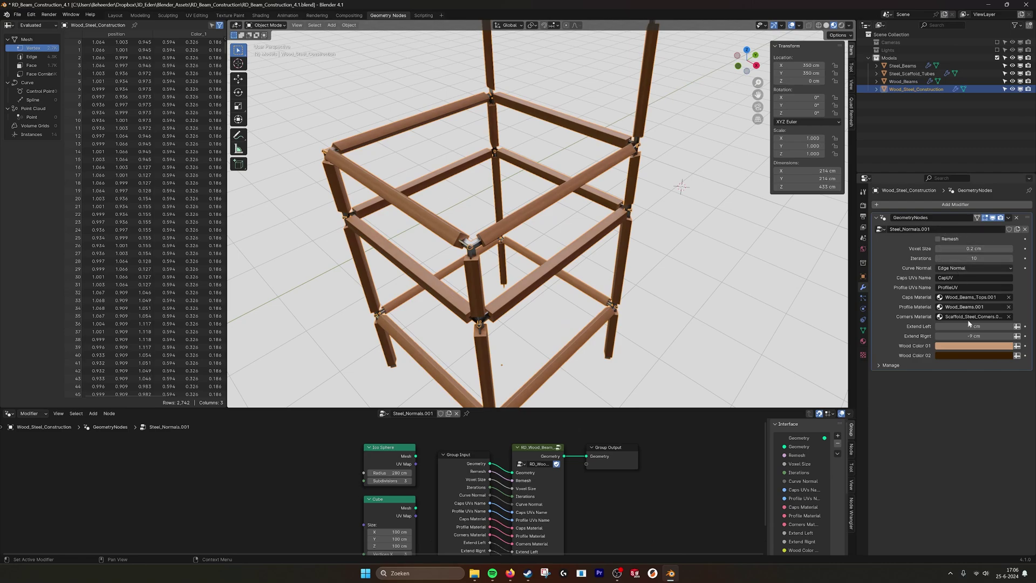
{"action": "scroll", "coordinate": [717, 277], "scroll_direction": "up", "scroll_amount": 5}
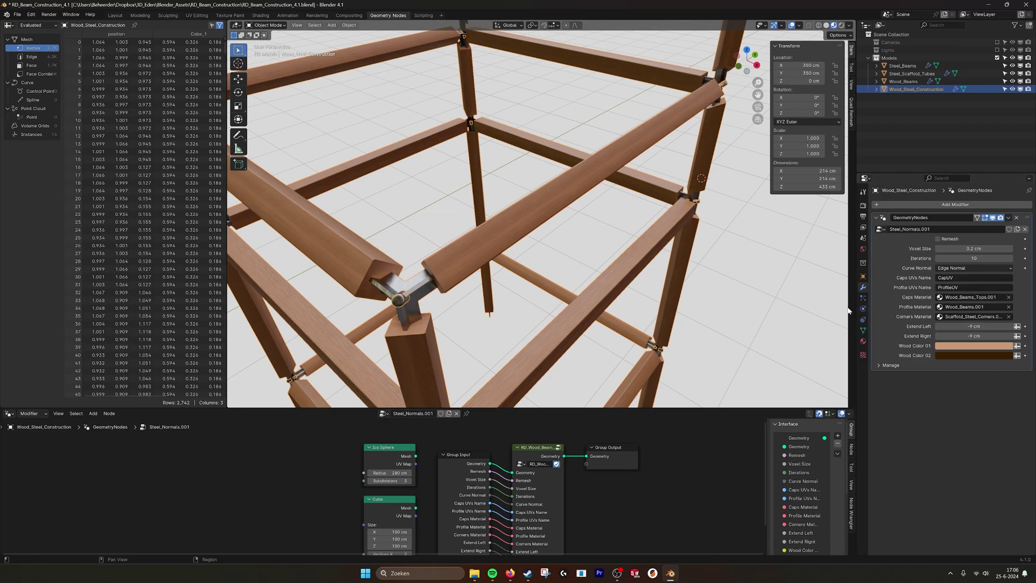
Connect the existing Ico Sphere node's Mesh output to the Geometry input of the wood-beam group node.
{"action": "scroll", "coordinate": [640, 297], "scroll_direction": "down", "scroll_amount": 3}
{"action": "scroll", "coordinate": [641, 296], "scroll_direction": "up", "scroll_amount": 3}
{"action": "scroll", "coordinate": [640, 297], "scroll_direction": "down", "scroll_amount": 3}
{"action": "middle_click_drag", "start_coordinate": [614, 308], "coordinate": [472, 439]}
{"action": "left_click_drag", "start_coordinate": [415, 457], "coordinate": [513, 474]}
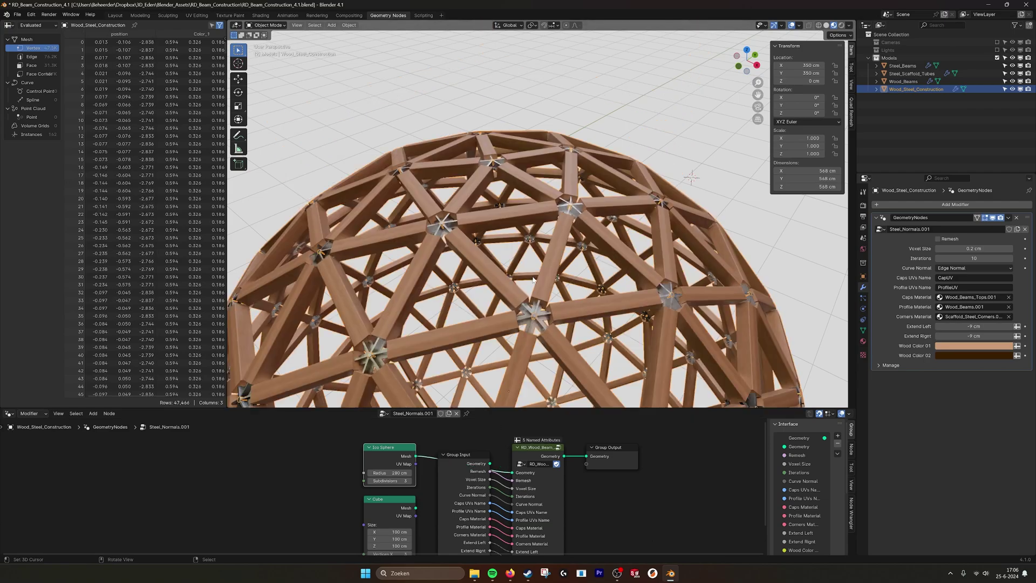
{"action": "scroll", "coordinate": [570, 308], "scroll_direction": "down", "scroll_amount": 4}
{"action": "middle_click_drag", "start_coordinate": [570, 309], "coordinate": [476, 452]}
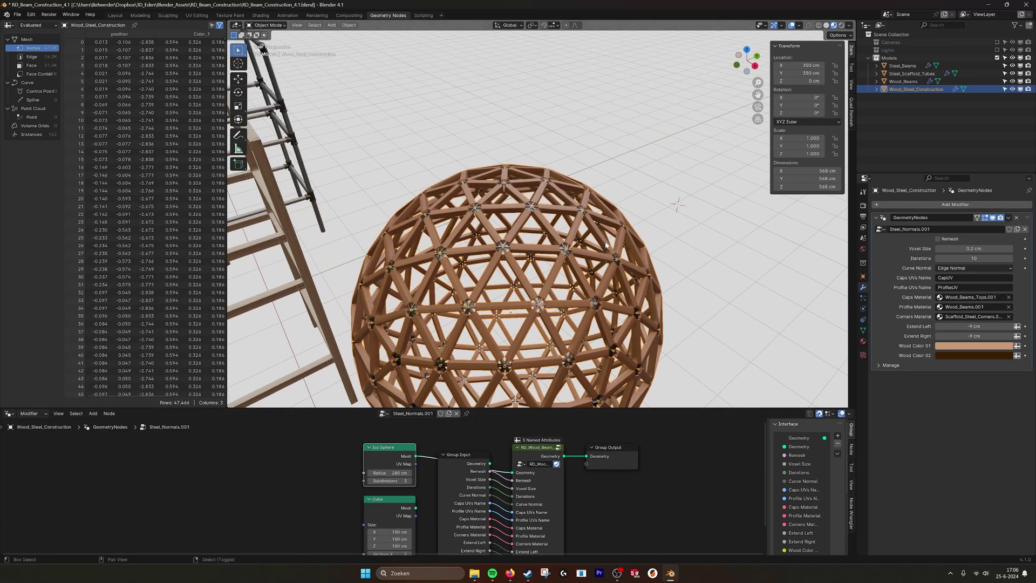
{"action": "scroll", "coordinate": [605, 244], "scroll_direction": "up", "scroll_amount": 3}
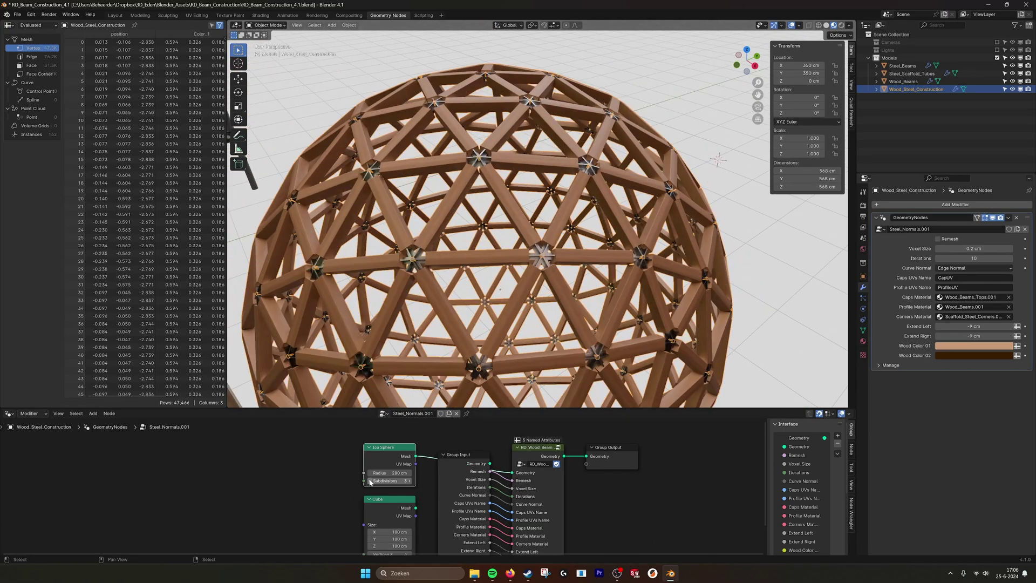
Set the Ico Sphere's Subdivisions to 2 for the wood-and-steel dome.
{"action": "left_click", "coordinate": [369, 481]}
{"action": "left_click", "coordinate": [370, 482]}
{"action": "left_click", "coordinate": [410, 481]}
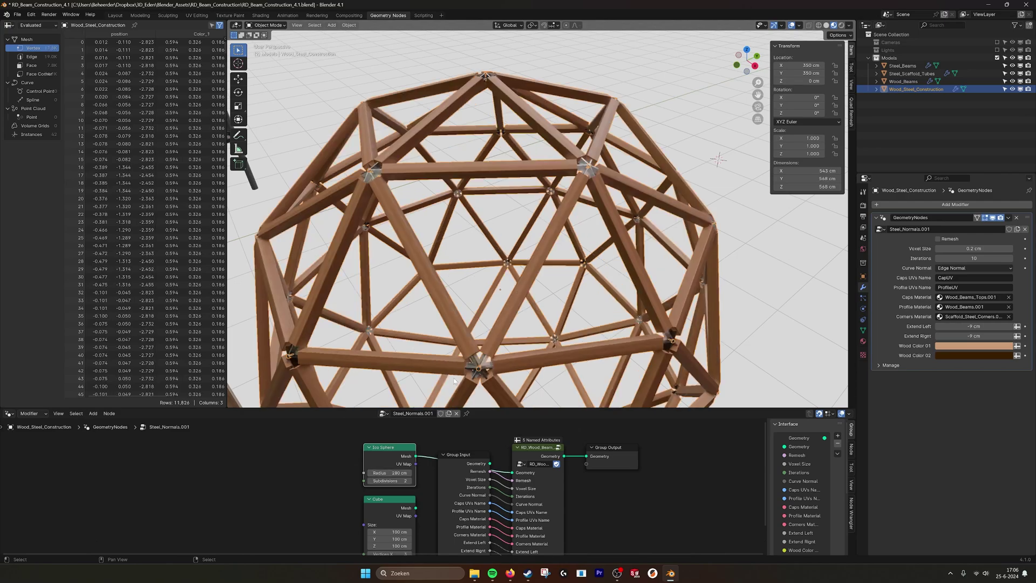
{"action": "middle_click_drag", "start_coordinate": [472, 351], "coordinate": [554, 157]}
{"action": "middle_click_drag", "start_coordinate": [610, 367], "coordinate": [590, 219]}
Connect the Cube node's Mesh output to the wood-beam group's Geometry input in place of the Ico Sphere.
{"action": "left_click_drag", "start_coordinate": [416, 507], "coordinate": [512, 472]}
{"action": "scroll", "coordinate": [526, 300], "scroll_direction": "up", "scroll_amount": 2}
{"action": "scroll", "coordinate": [527, 300], "scroll_direction": "up", "scroll_amount": 1}
{"action": "middle_click_drag", "start_coordinate": [527, 300], "coordinate": [539, 307]}
{"action": "middle_click_drag", "start_coordinate": [396, 538], "coordinate": [411, 497]}
{"action": "middle_click_drag", "start_coordinate": [470, 464], "coordinate": [419, 502]}
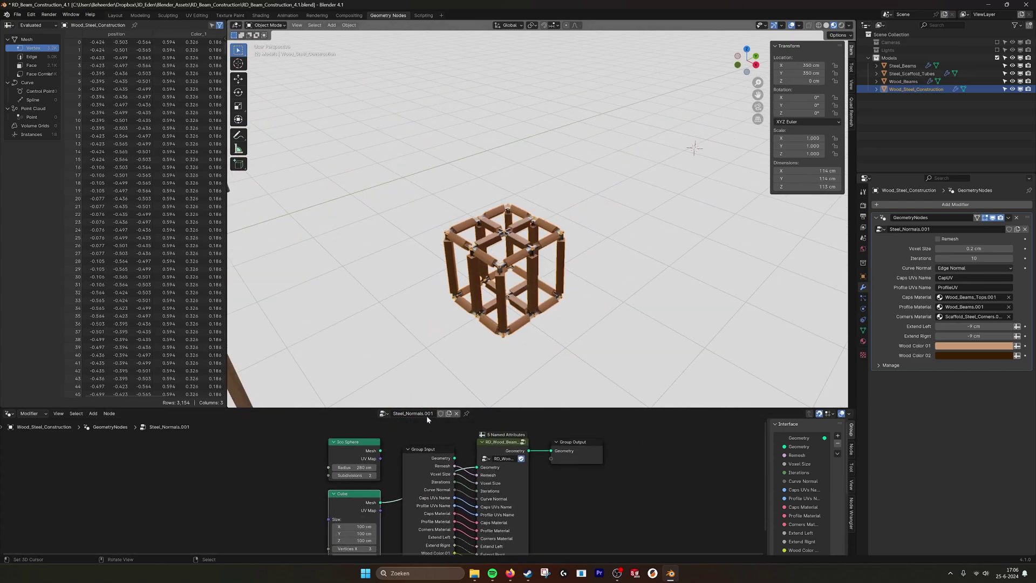
Reconnect the Ico Sphere's Mesh output to the wood-beam group's Geometry input and select the Ico Sphere node.
{"action": "left_click_drag", "start_coordinate": [380, 451], "coordinate": [477, 467]}
{"action": "middle_click_drag", "start_coordinate": [537, 276], "coordinate": [546, 272]}
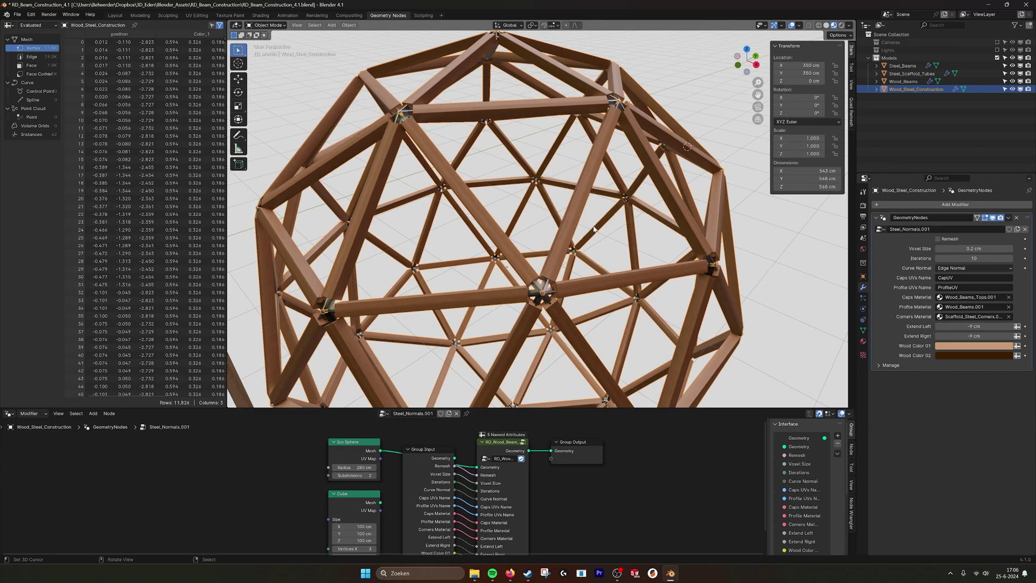
{"action": "left_click_drag", "start_coordinate": [381, 451], "coordinate": [551, 451]}
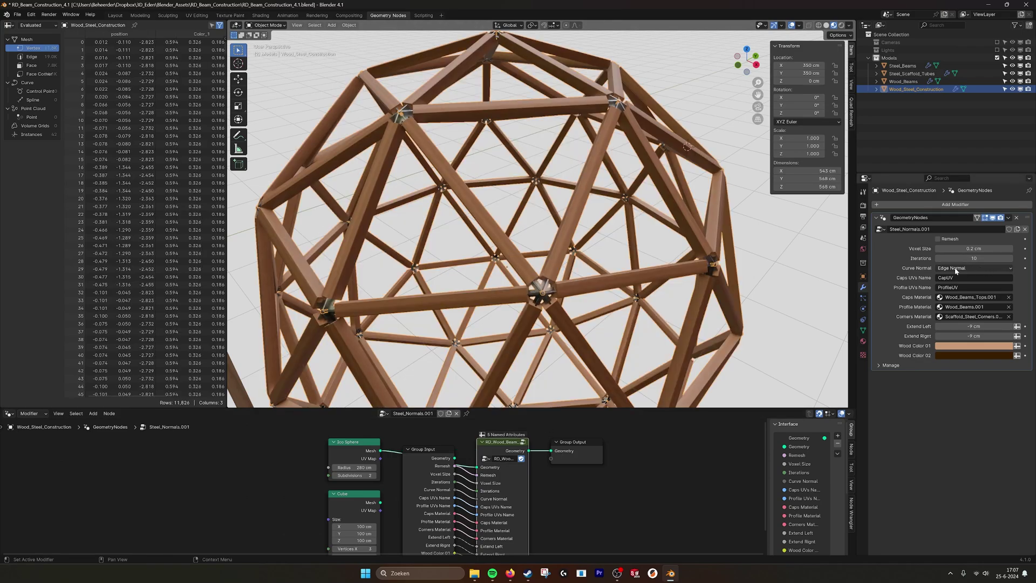
{"action": "left_click", "coordinate": [363, 447]}
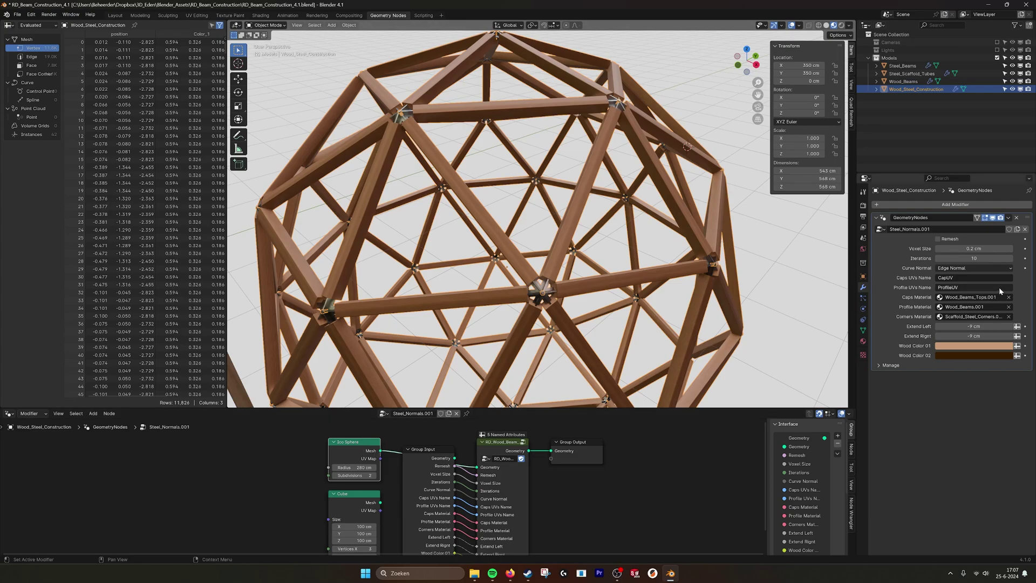
Try the Curve Normal option for the dome's beam orientation and switch back to Edge Normal.
{"action": "left_click", "coordinate": [978, 268]}
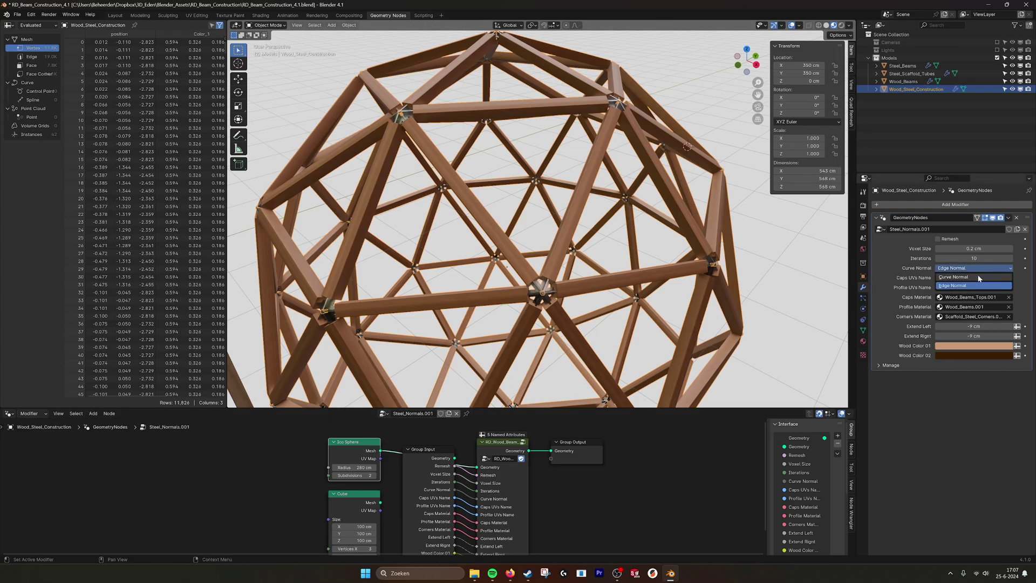
{"action": "left_click", "coordinate": [953, 277]}
{"action": "middle_click_drag", "start_coordinate": [486, 135], "coordinate": [590, 81]}
{"action": "scroll", "coordinate": [588, 135], "scroll_direction": "down", "scroll_amount": 2}
{"action": "middle_click_drag", "start_coordinate": [585, 189], "coordinate": [583, 217]}
{"action": "left_click", "coordinate": [969, 268]}
{"action": "left_click", "coordinate": [972, 287]}
Deselect the dome and replace its Ico Sphere source with the Cube node's mesh in the wood-beam group.
{"action": "right_click", "coordinate": [675, 119]}
{"action": "middle_click_drag", "start_coordinate": [665, 181], "coordinate": [648, 196]}
{"action": "scroll", "coordinate": [619, 165], "scroll_direction": "up", "scroll_amount": 2}
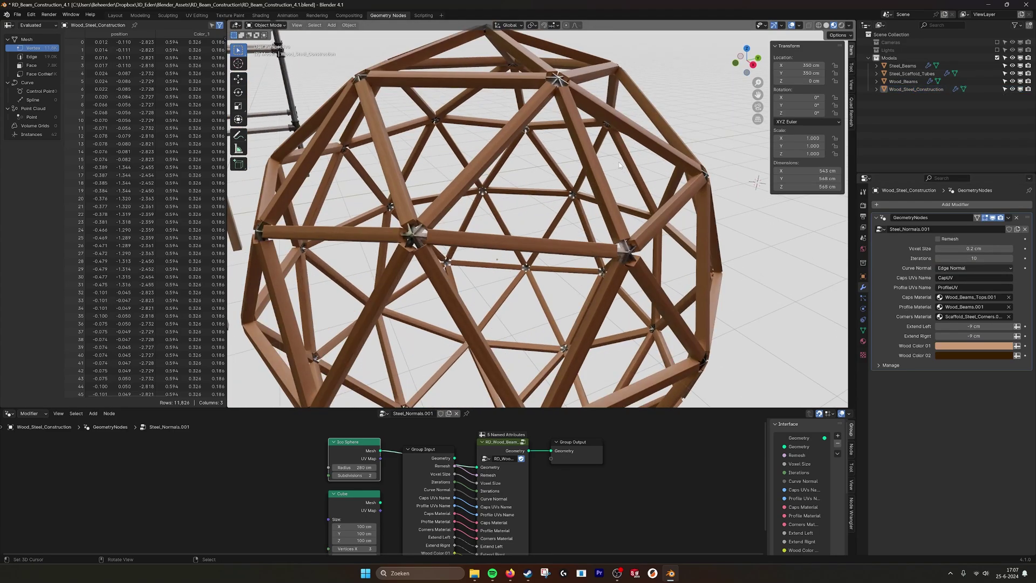
{"action": "middle_click_drag", "start_coordinate": [552, 165], "coordinate": [540, 351]}
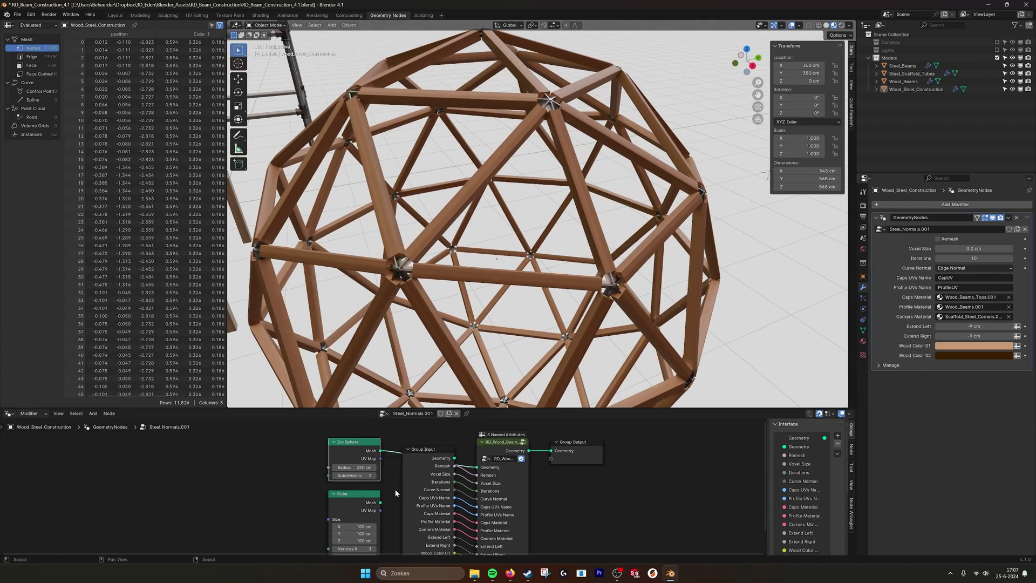
{"action": "left_click_drag", "start_coordinate": [380, 502], "coordinate": [477, 467]}
{"action": "scroll", "coordinate": [470, 269], "scroll_direction": "up", "scroll_amount": 5}
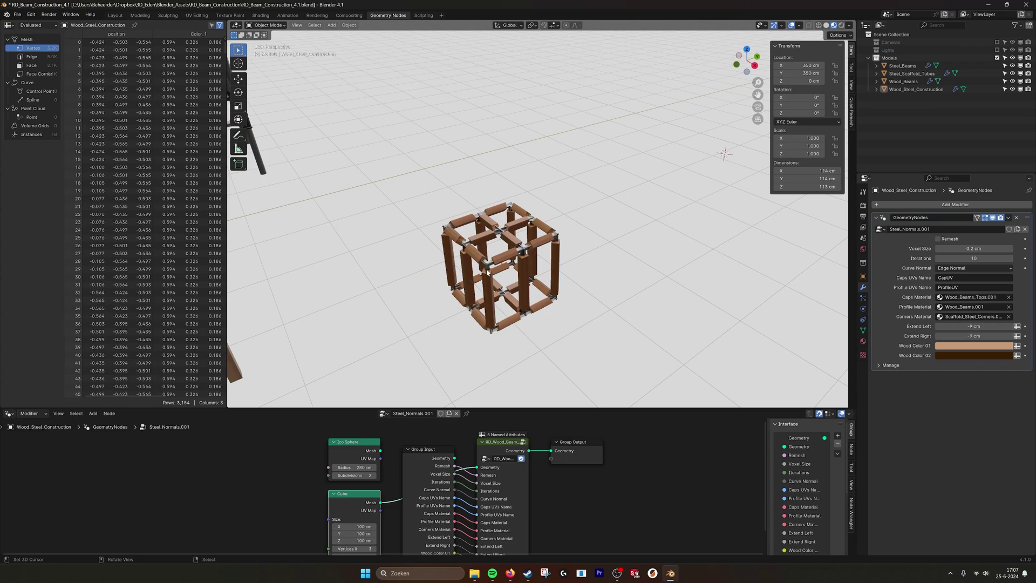
Set the cube beams' orientation option to Curve Normal and inspect the resulting wood frame.
{"action": "left_click", "coordinate": [968, 268]}
{"action": "left_click", "coordinate": [954, 277]}
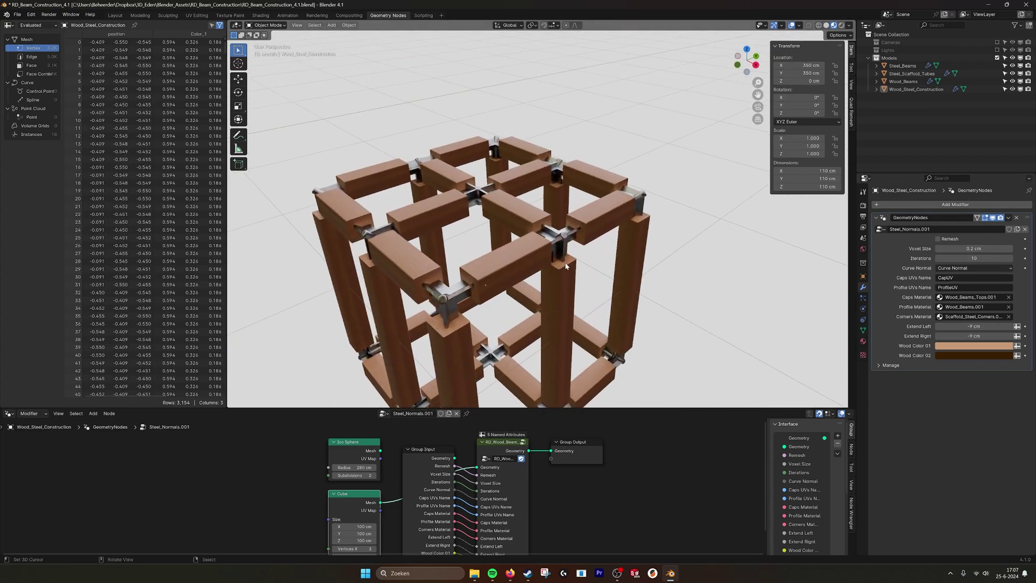
{"action": "middle_click_drag", "start_coordinate": [562, 260], "coordinate": [475, 325]}
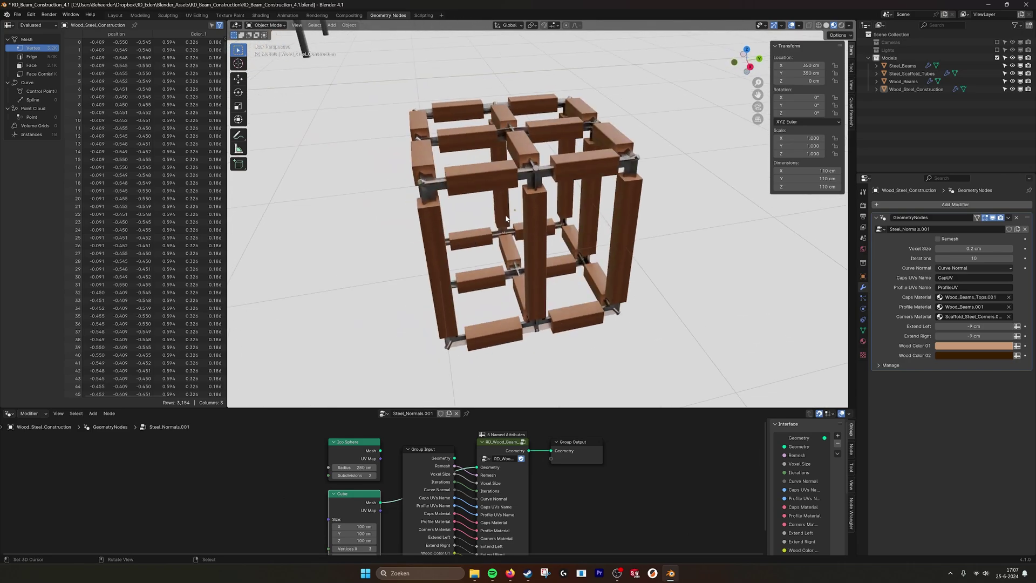
{"action": "middle_click_drag", "start_coordinate": [609, 157], "coordinate": [629, 157]}
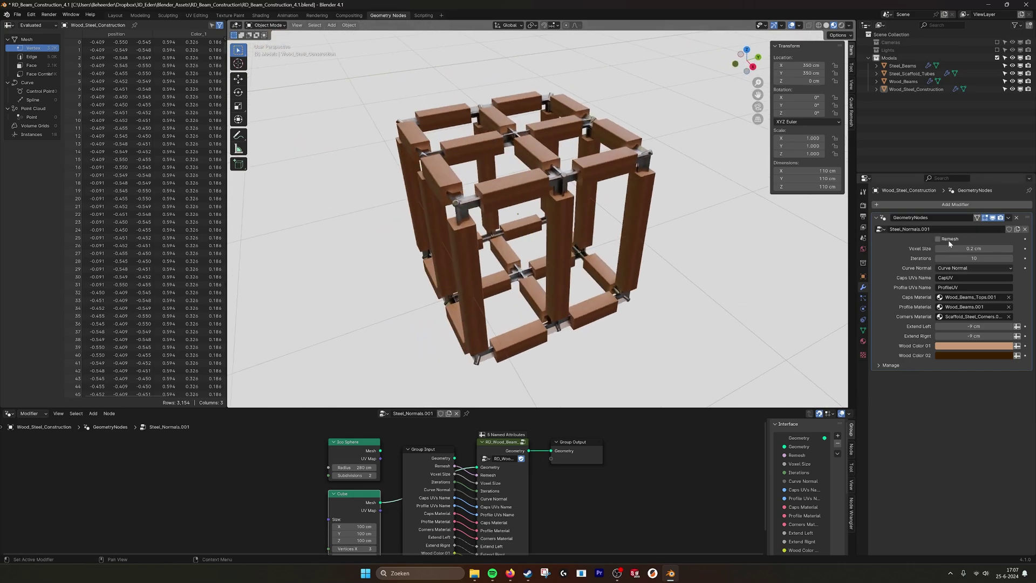
Reconnect the Group Input's Geometry output to the wood-beam group's Geometry input and view the chairs through the camera.
{"action": "left_click", "coordinate": [452, 458]}
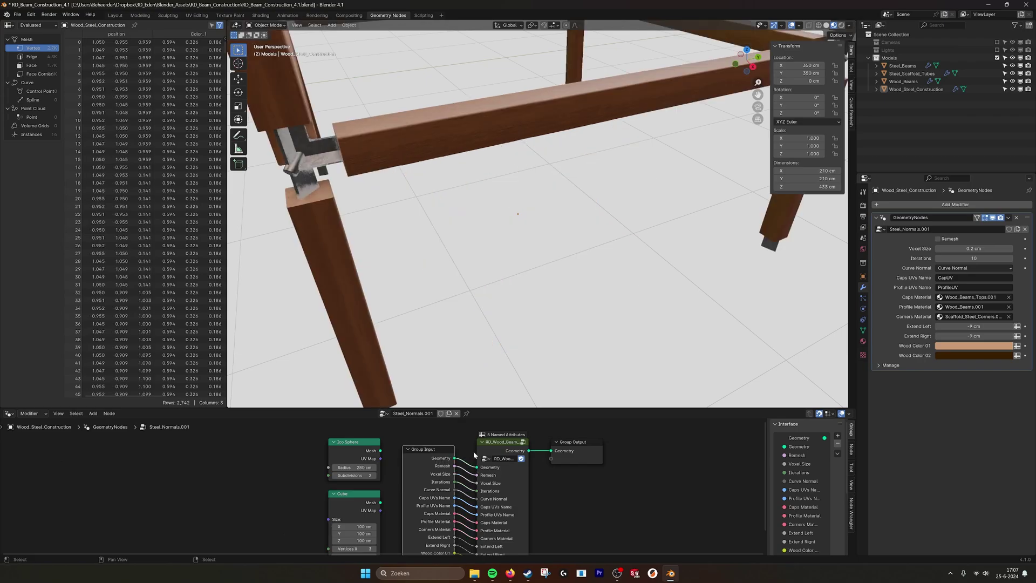
{"action": "scroll", "coordinate": [749, 115], "scroll_direction": "down", "scroll_amount": 10}
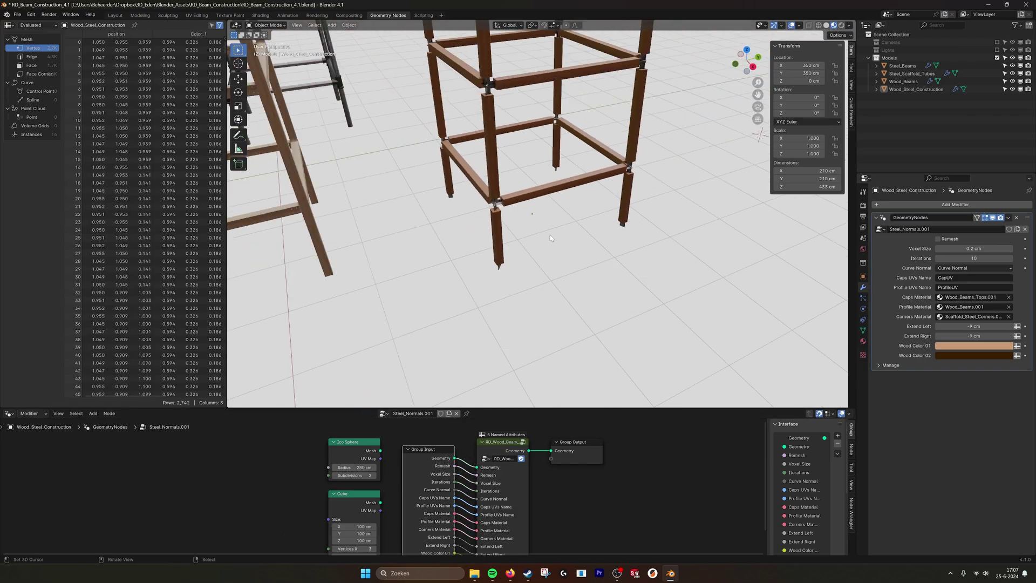
{"action": "left_click", "coordinate": [758, 107]}
{"action": "scroll", "coordinate": [617, 199], "scroll_direction": "down", "scroll_amount": 3}
{"action": "middle_click_drag", "start_coordinate": [646, 232], "coordinate": [576, 211], "text": "shift"}
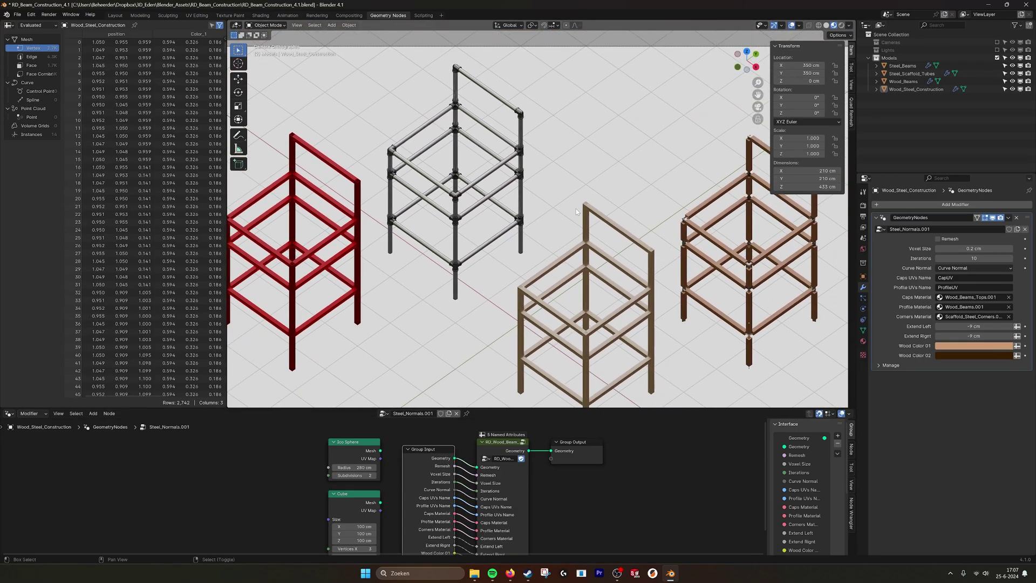
{"action": "scroll", "coordinate": [597, 241], "scroll_direction": "down", "scroll_amount": 2}
Switch to the Layout workspace and frame all four chairs in the camera view.
{"action": "left_click", "coordinate": [115, 16]}
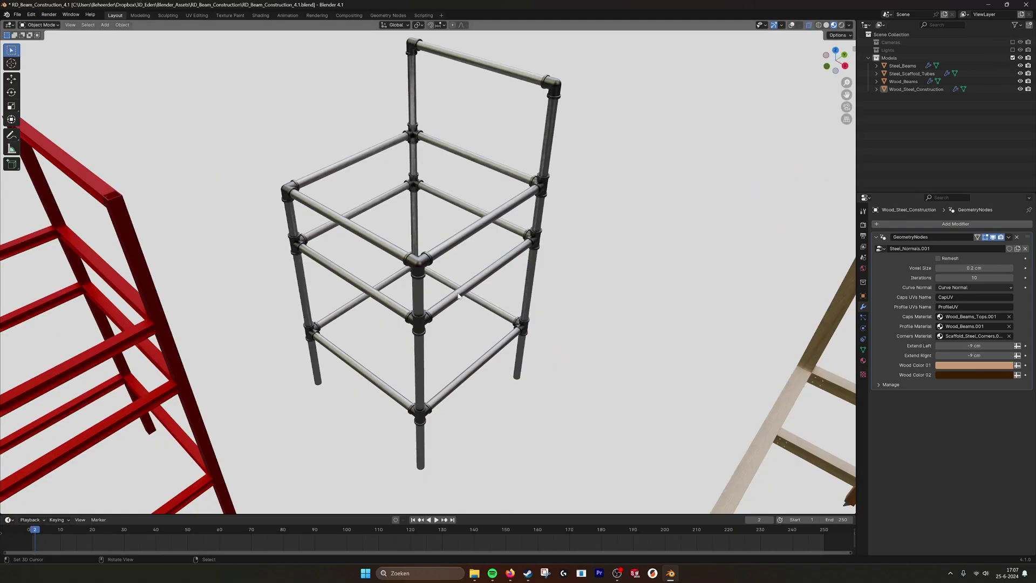
{"action": "left_click", "coordinate": [846, 107]}
{"action": "scroll", "coordinate": [633, 252], "scroll_direction": "down", "scroll_amount": 4}
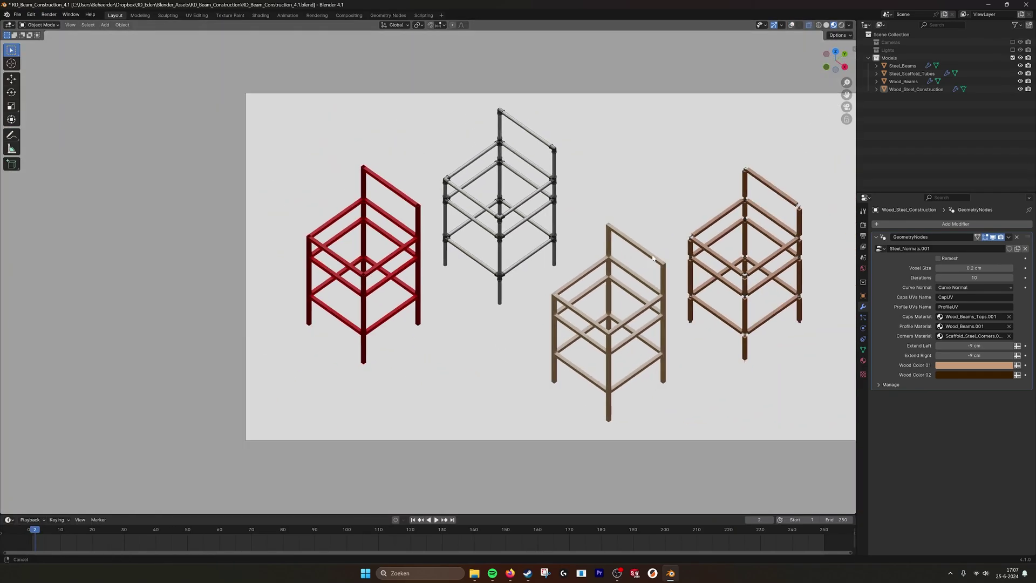
{"action": "scroll", "coordinate": [550, 257], "scroll_direction": "up", "scroll_amount": 1}
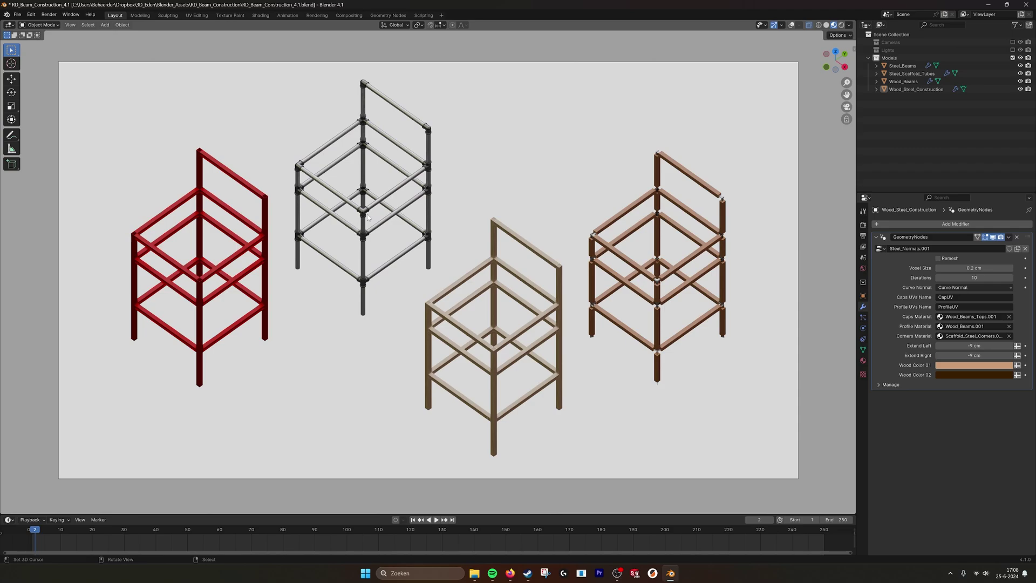
Examine the steel scaffold-tube chair's pipes and corner connectors up close.
{"action": "middle_click_drag", "start_coordinate": [364, 215], "coordinate": [432, 215]}
{"action": "scroll", "coordinate": [431, 215], "scroll_direction": "up", "scroll_amount": 12}
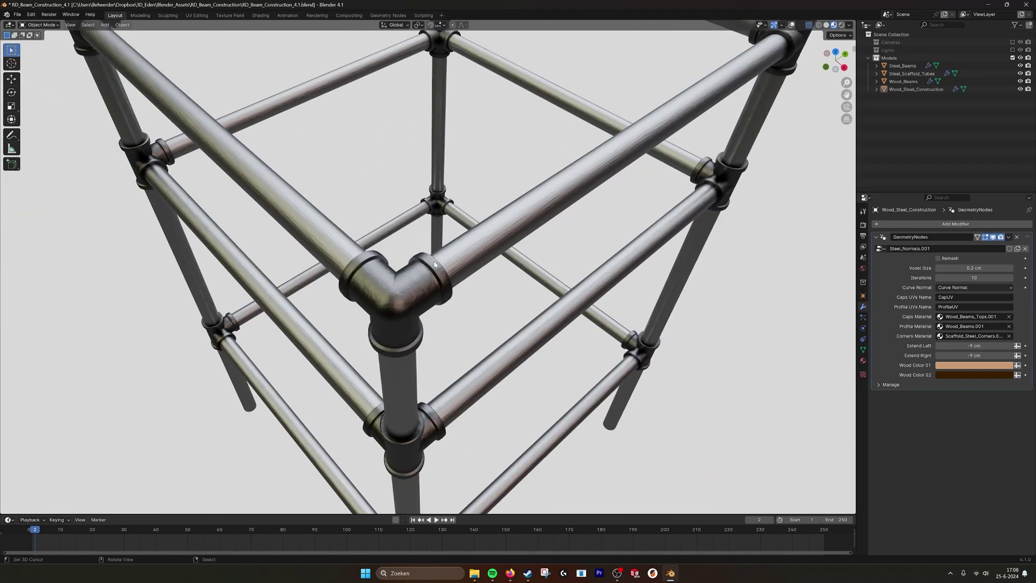
{"action": "scroll", "coordinate": [434, 263], "scroll_direction": "down", "scroll_amount": 8}
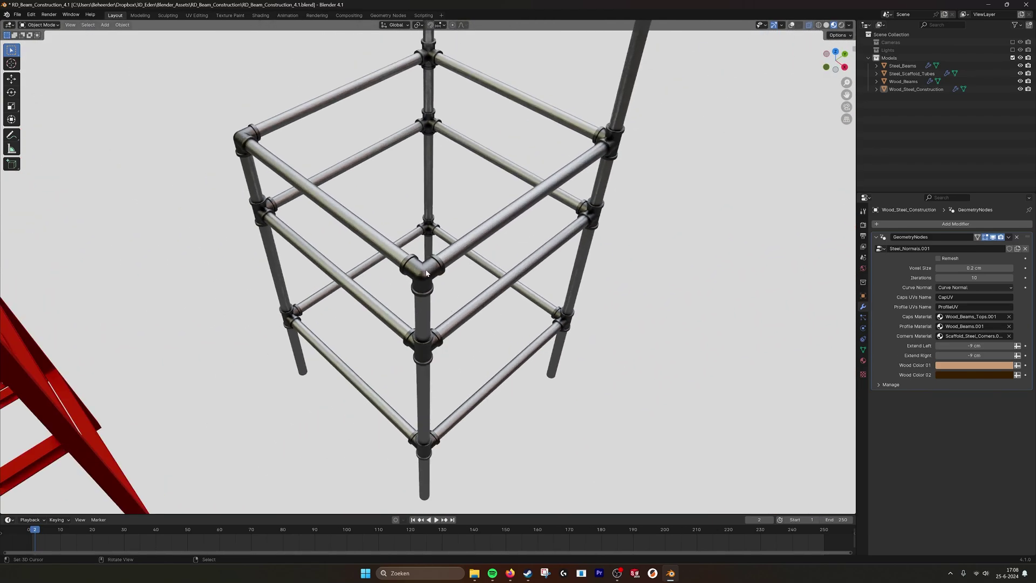
{"action": "scroll", "coordinate": [426, 273], "scroll_direction": "down", "scroll_amount": 2}
{"action": "scroll", "coordinate": [429, 274], "scroll_direction": "up", "scroll_amount": 3}
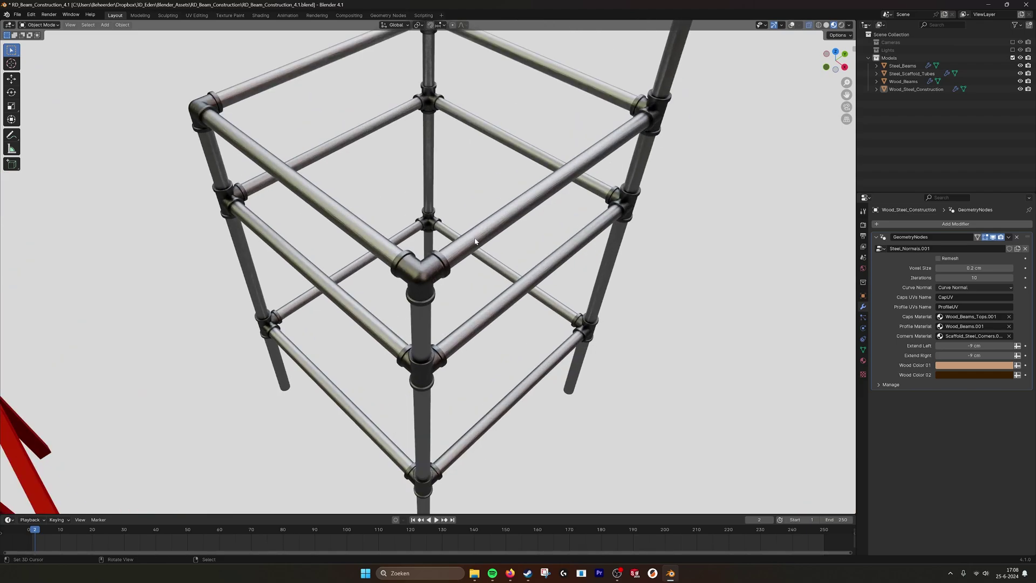
{"action": "scroll", "coordinate": [420, 286], "scroll_direction": "down", "scroll_amount": 2}
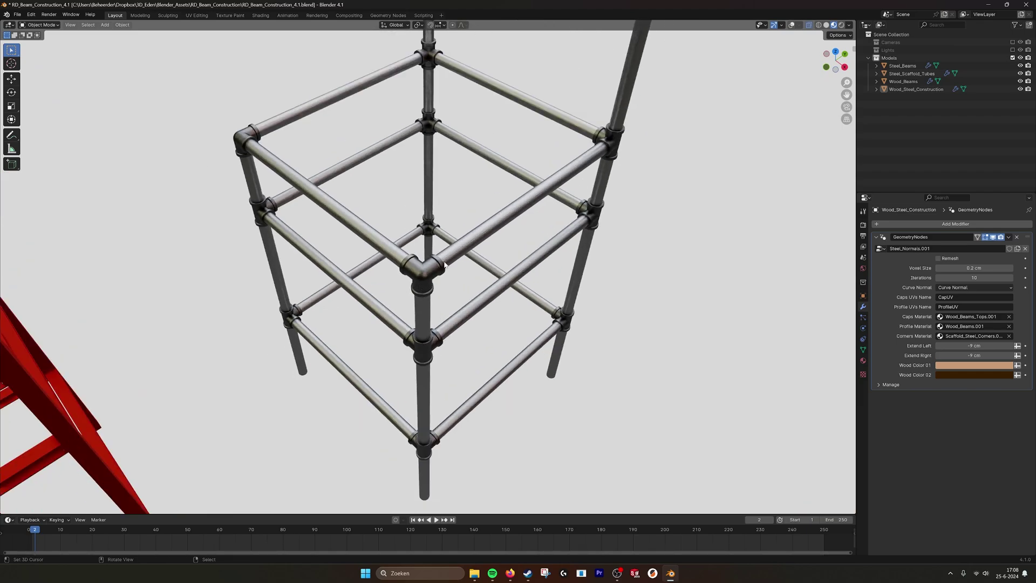
{"action": "scroll", "coordinate": [531, 267], "scroll_direction": "down", "scroll_amount": 4}
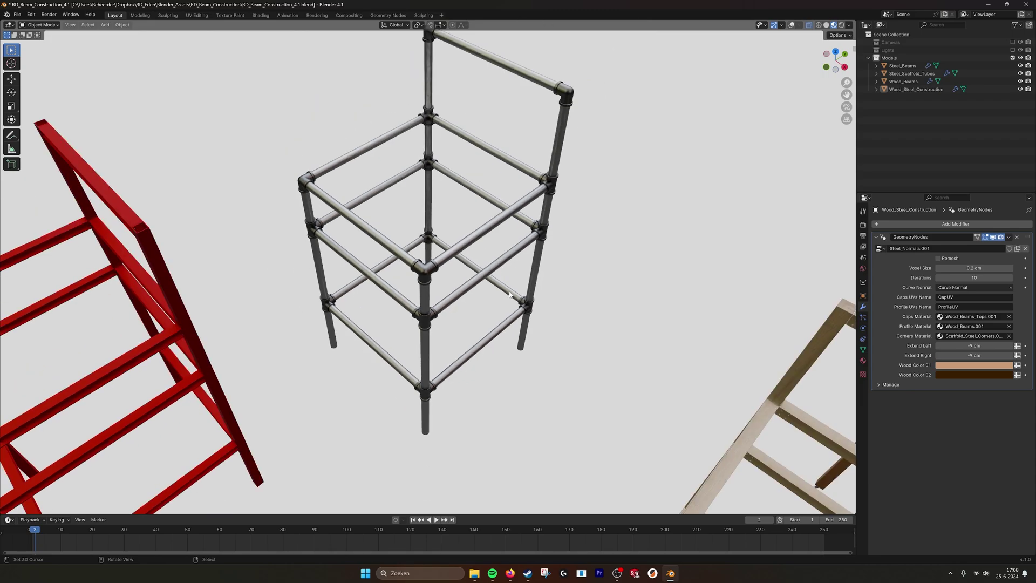
Return to the camera view and frame the complete set of four chairs again.
{"action": "middle_click_drag", "start_coordinate": [531, 266], "coordinate": [443, 189]}
{"action": "scroll", "coordinate": [443, 189], "scroll_direction": "down", "scroll_amount": 2}
{"action": "left_click", "coordinate": [847, 107]}
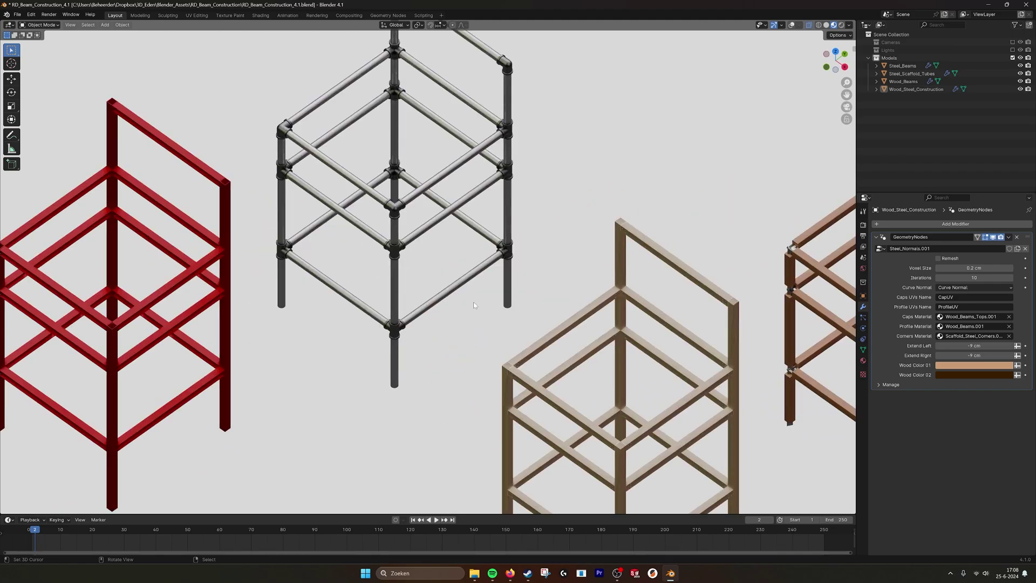
{"action": "scroll", "coordinate": [524, 314], "scroll_direction": "down", "scroll_amount": 4}
{"action": "middle_click_drag", "start_coordinate": [542, 317], "coordinate": [516, 317], "text": "shift"}
{"action": "scroll", "coordinate": [516, 317], "scroll_direction": "up", "scroll_amount": 1}
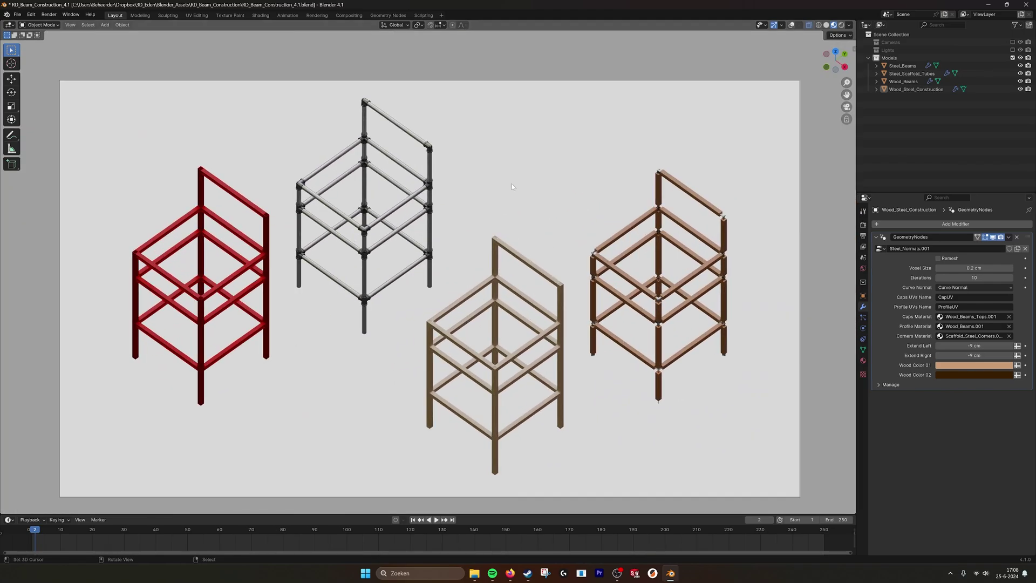